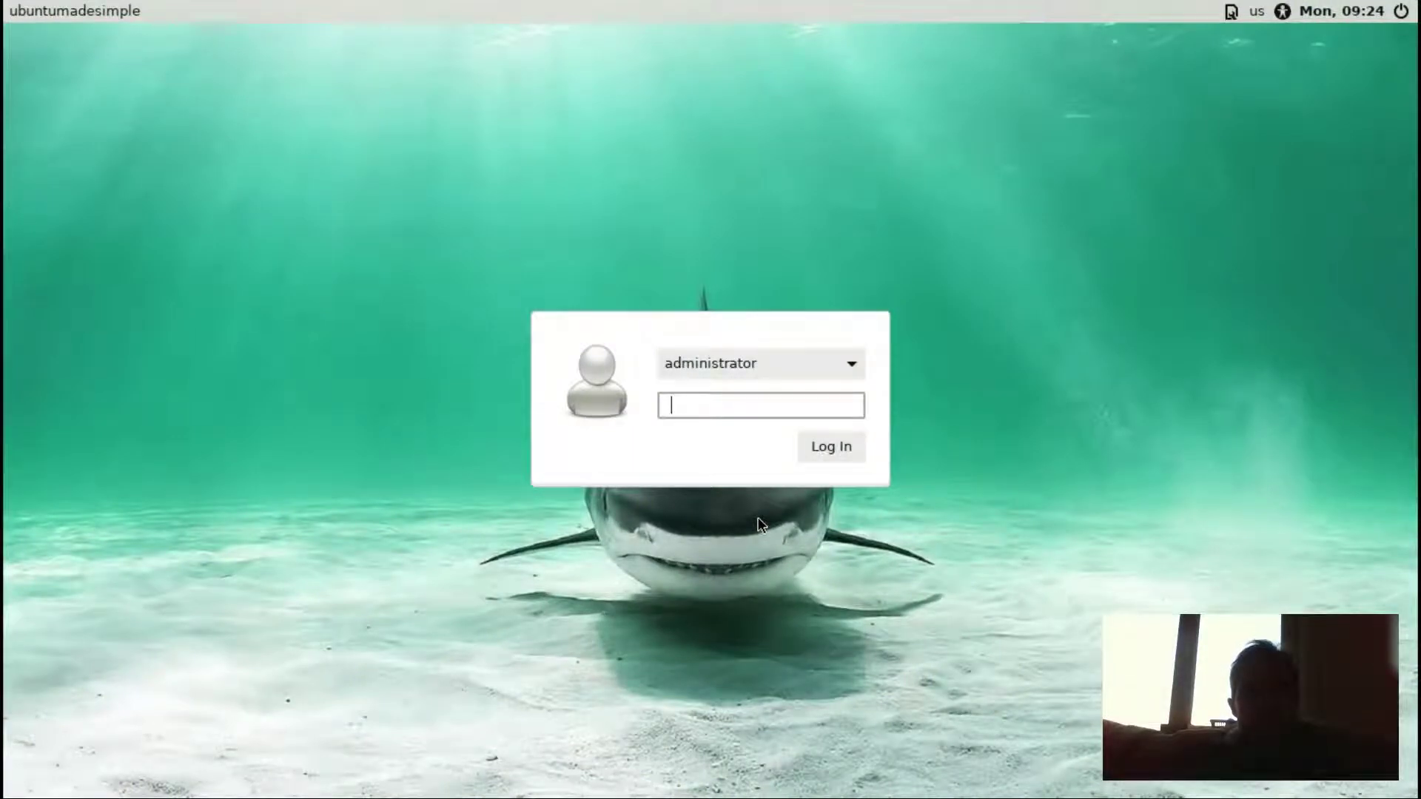
# Log in to the Makulu Xfce desktop with the account password.
pyautogui.write('********')
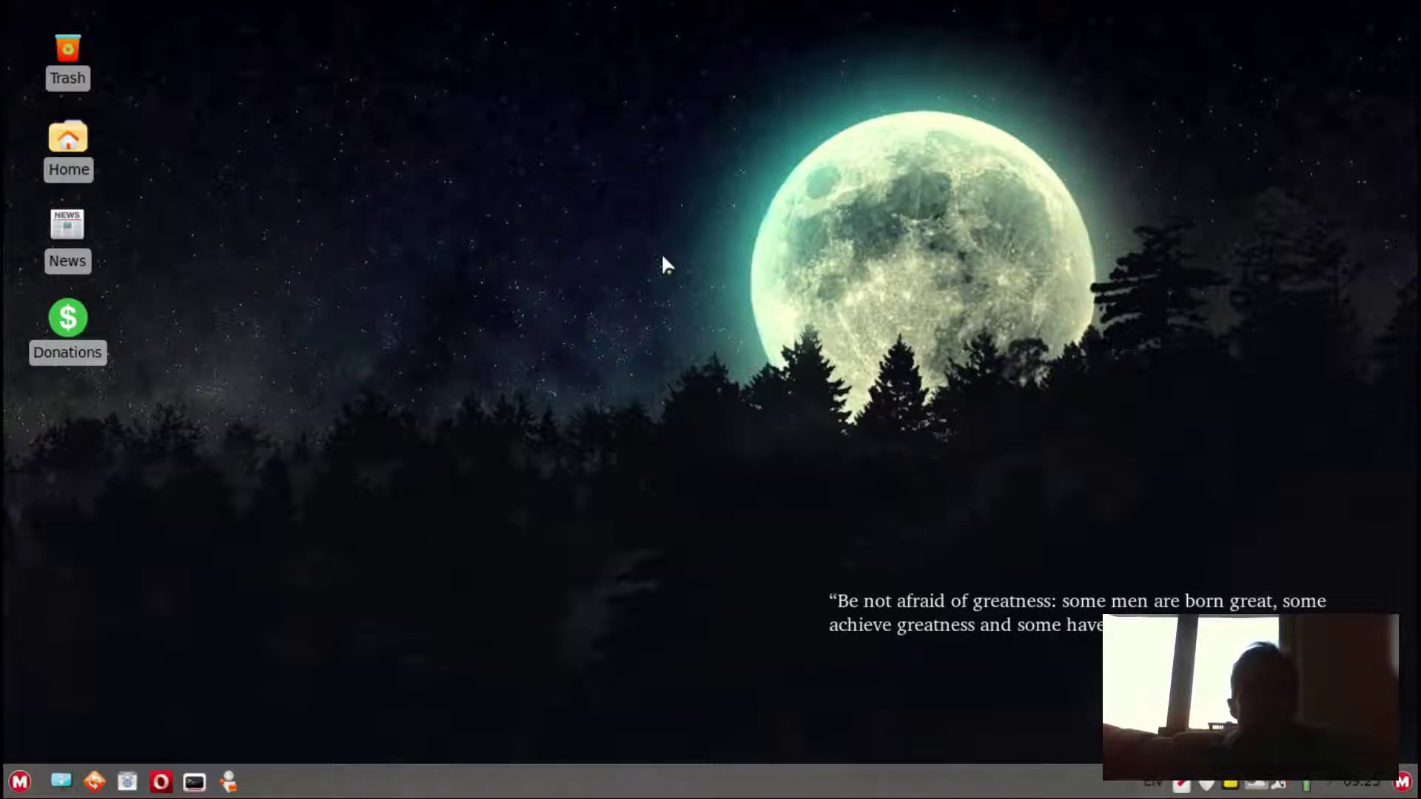
# Glance at the Whisker menu, then launch LibreOffice by searching 'Li' in Synapse.
pyautogui.click(23, 782)
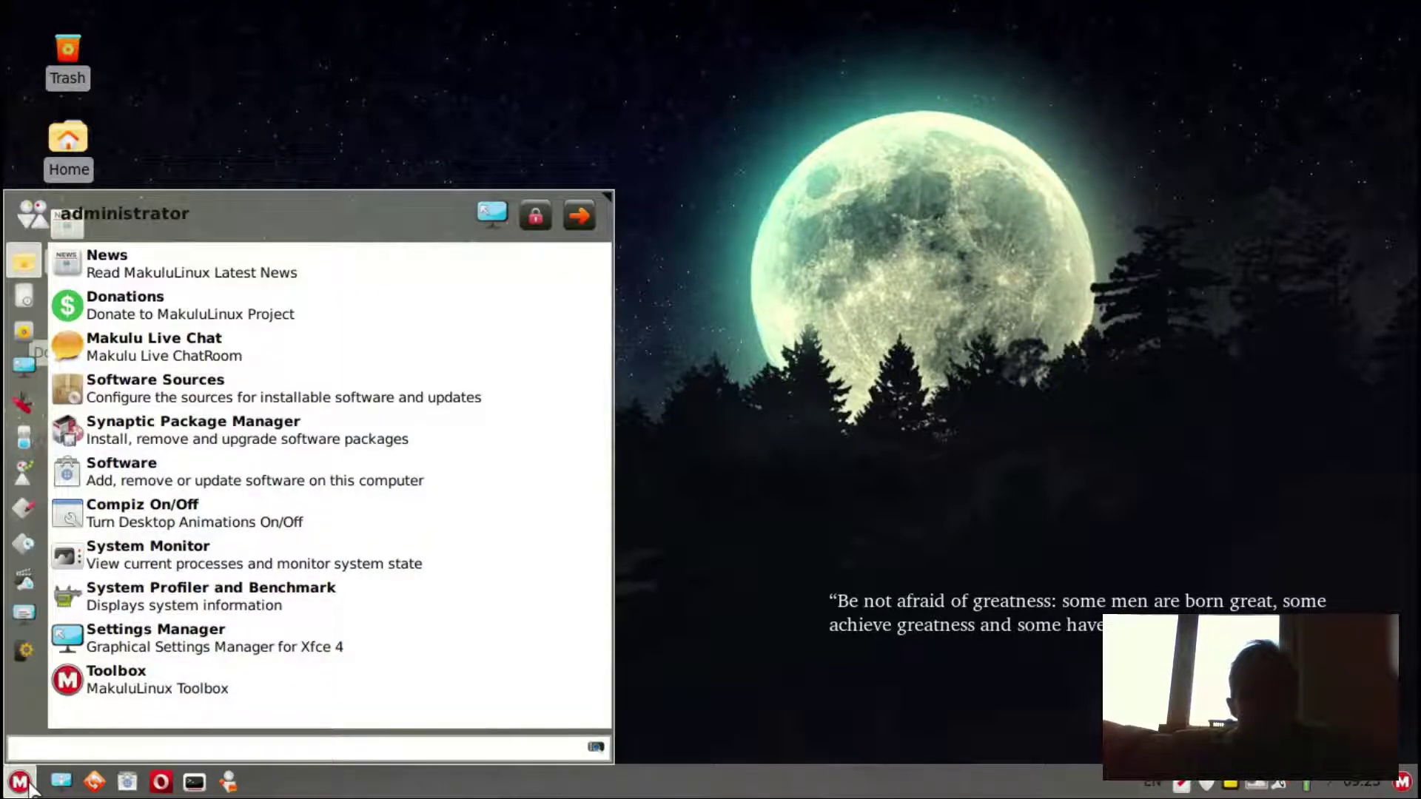
pyautogui.click(30, 787)
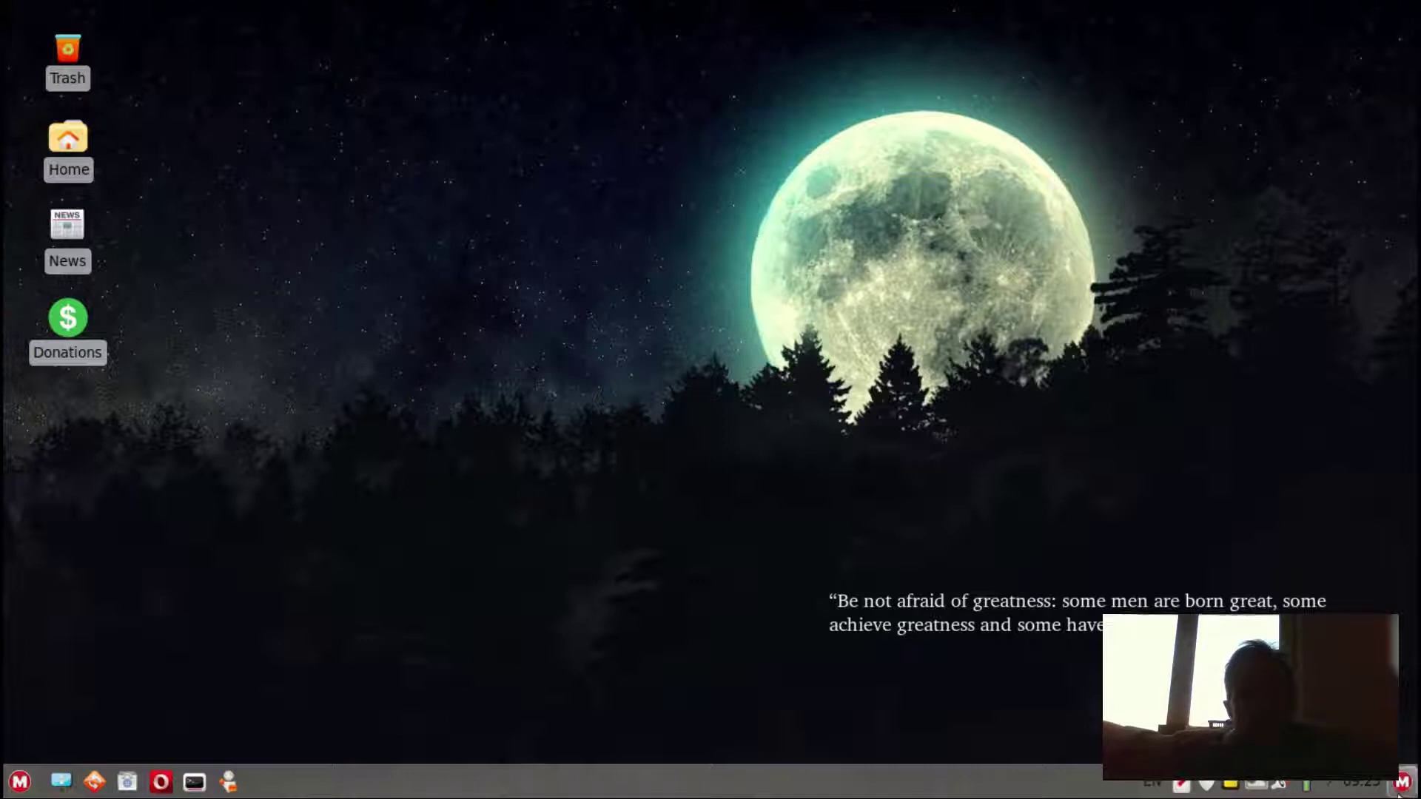
pyautogui.click(1401, 786)
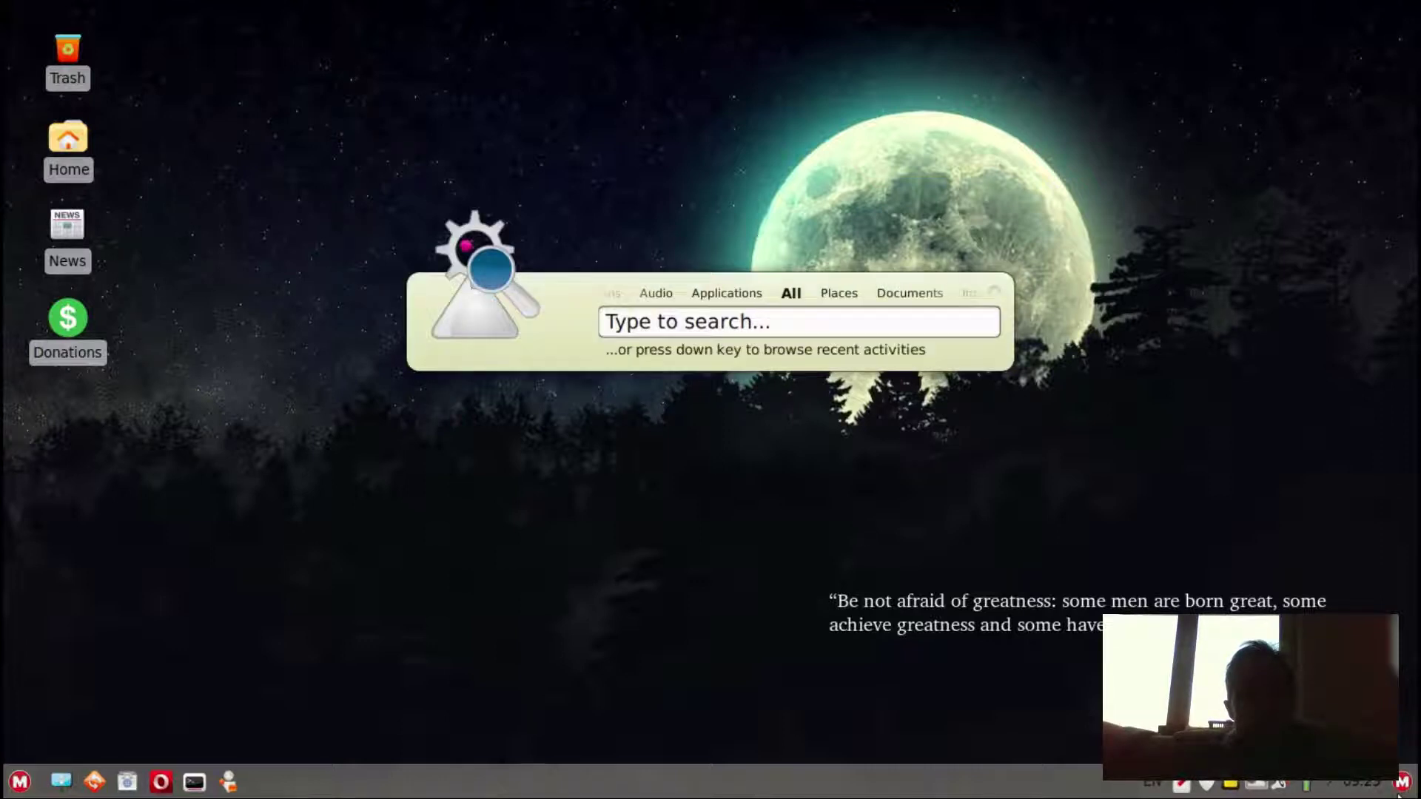
pyautogui.write('LibreOffice')
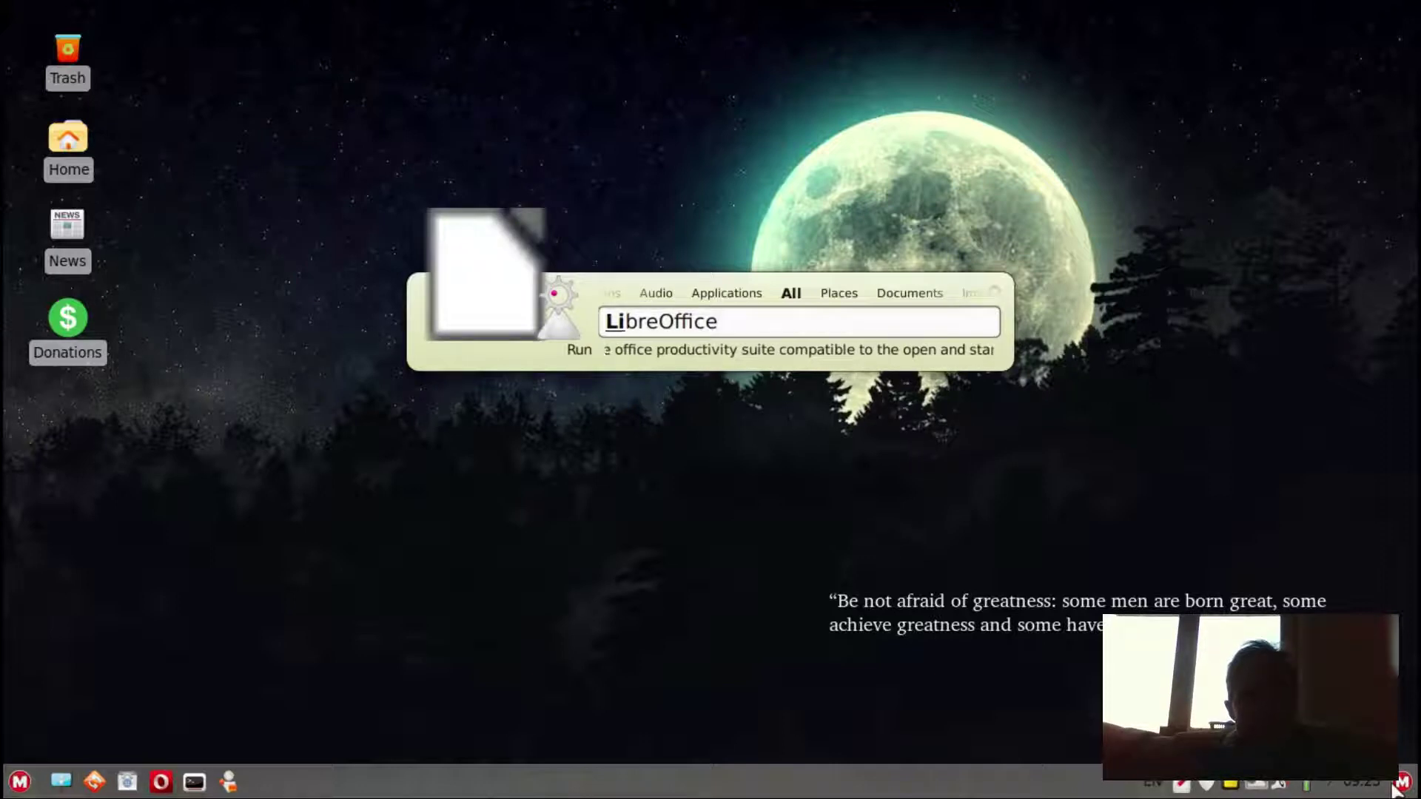
pyautogui.press('Return')
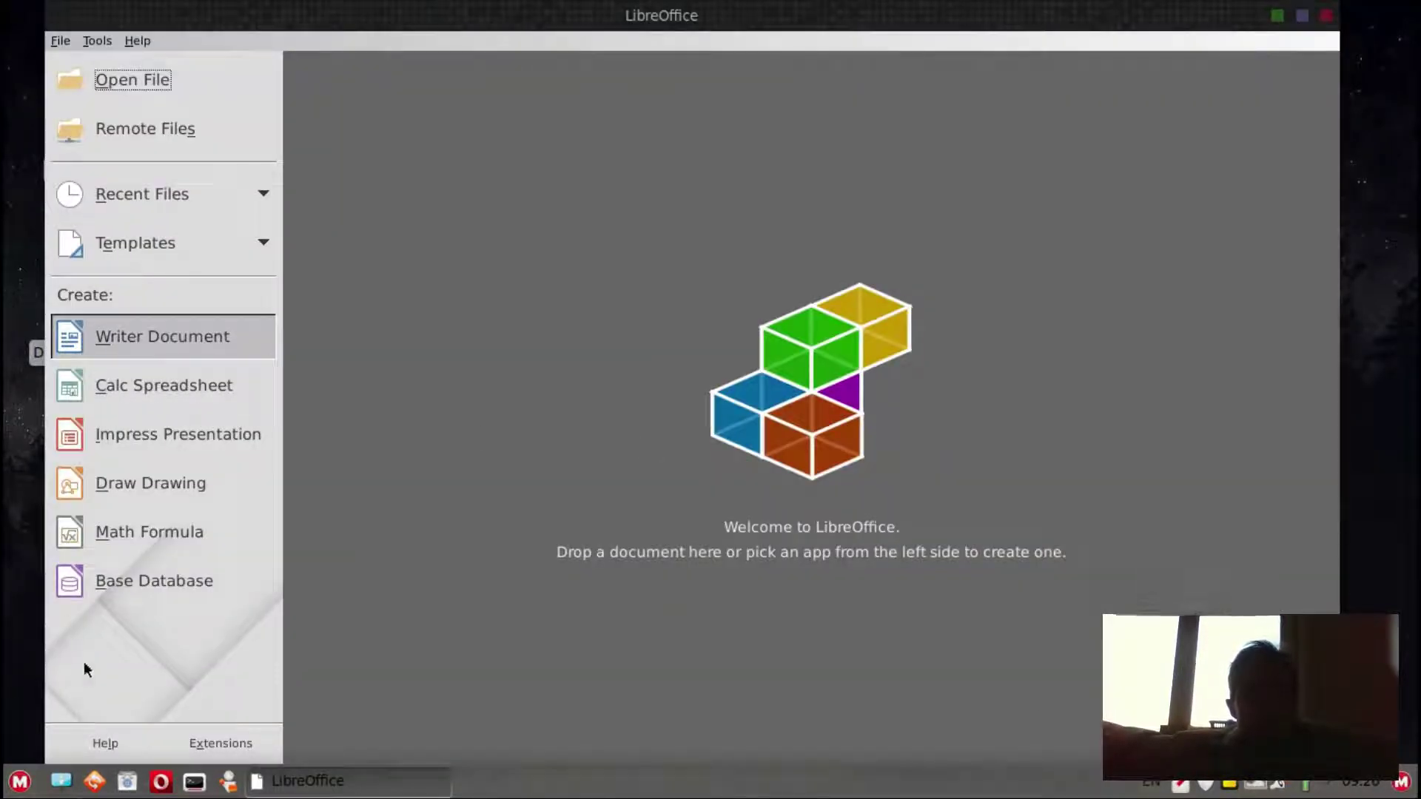
# Create a blank Writer document from the Start Center, then close the Untitled 1 window.
pyautogui.click(11, 786)
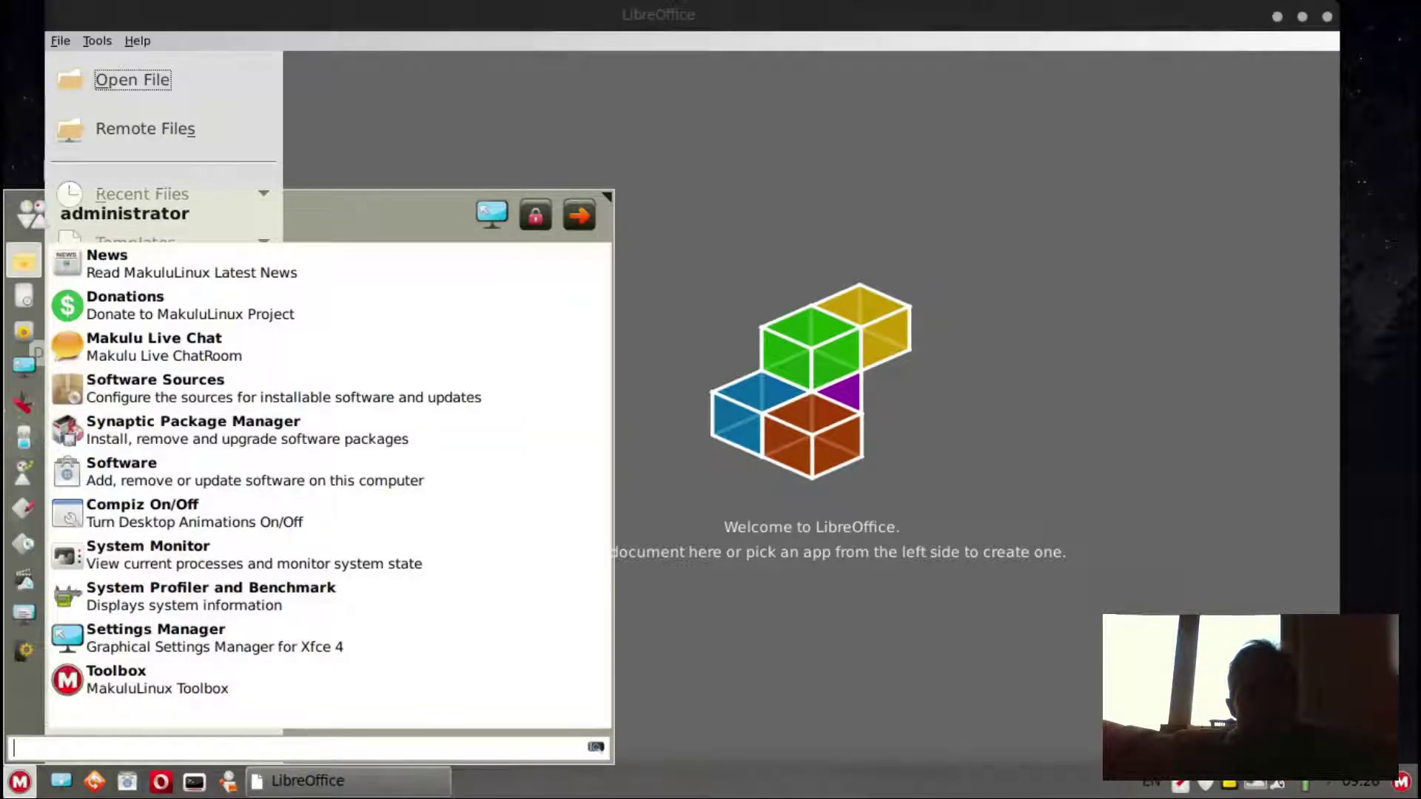
pyautogui.press('Escape')
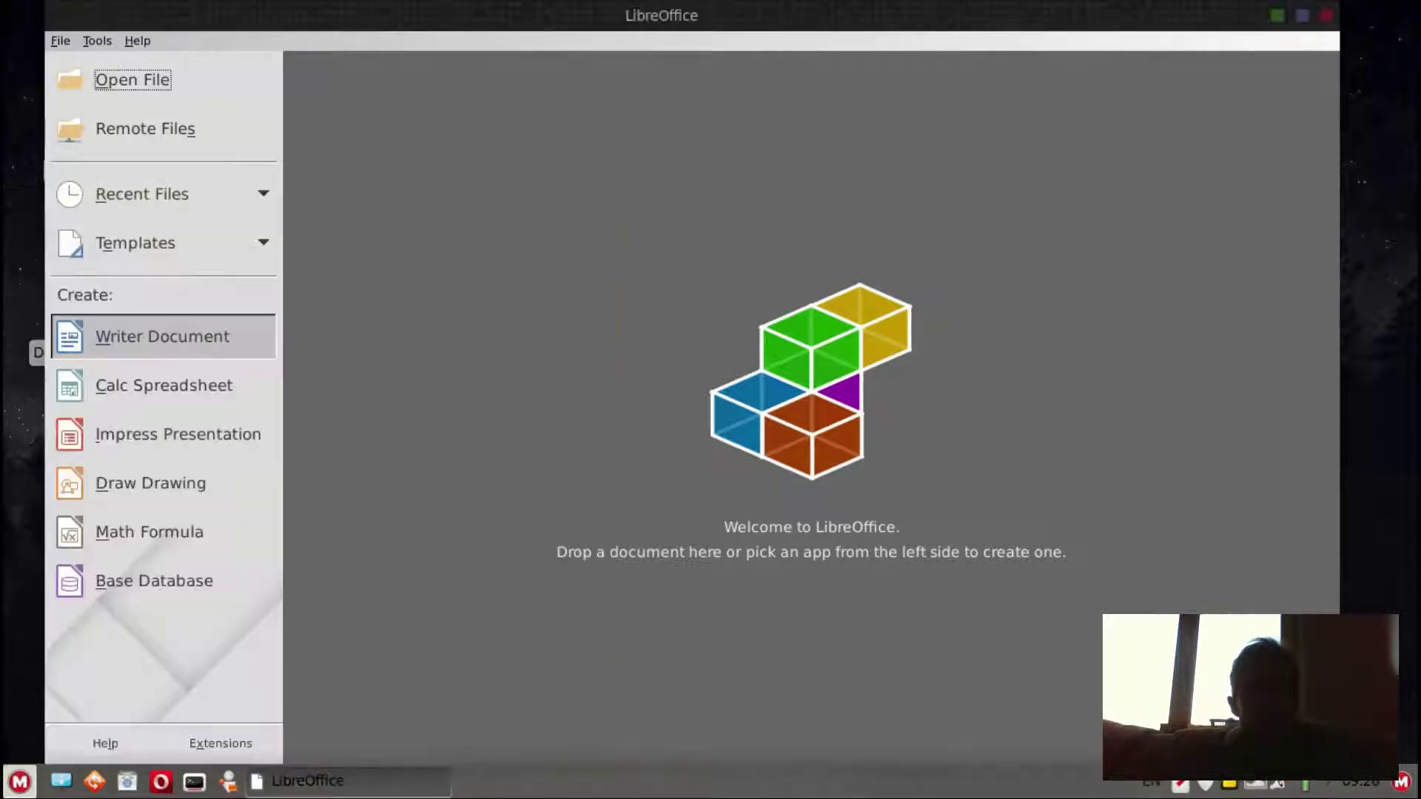
pyautogui.click(140, 333)
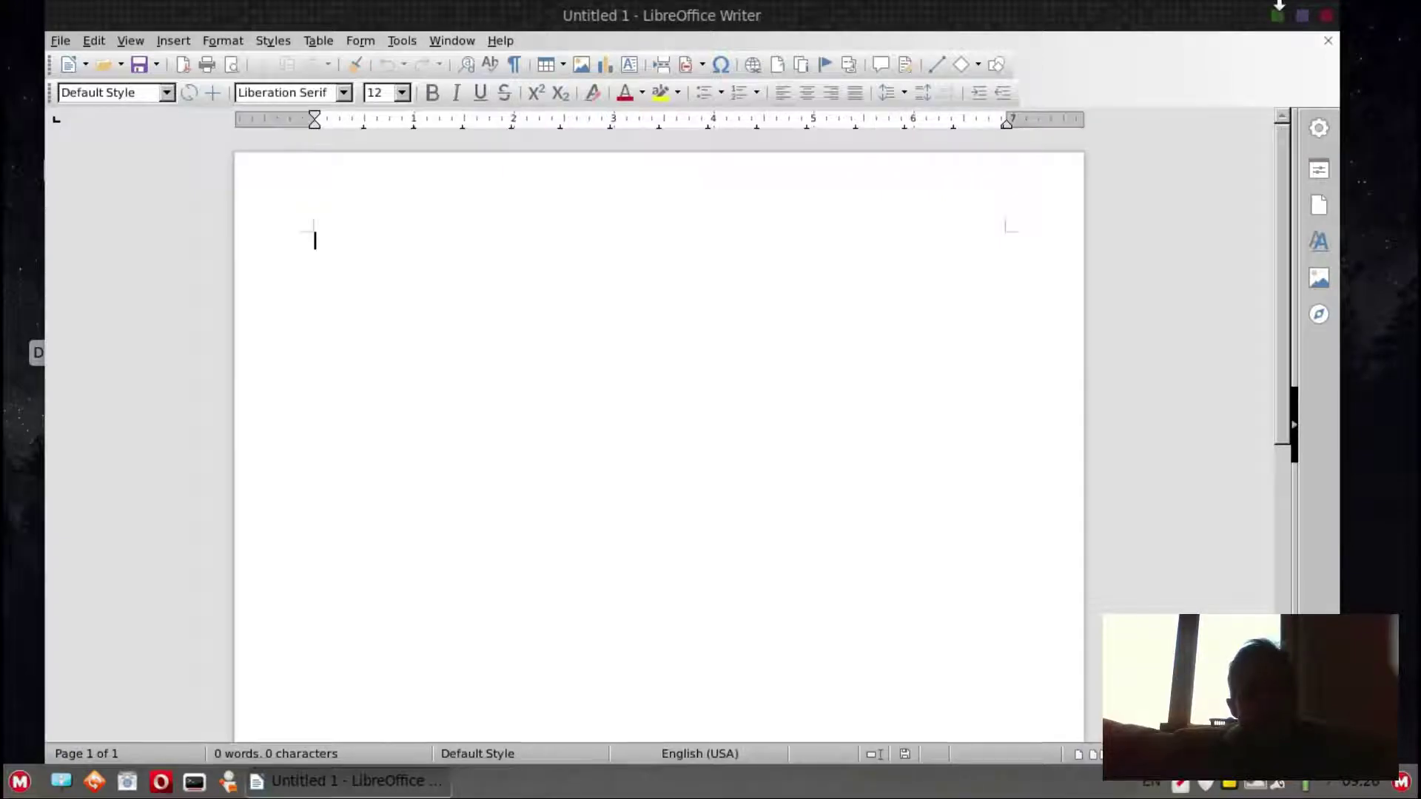
pyautogui.click(1326, 16)
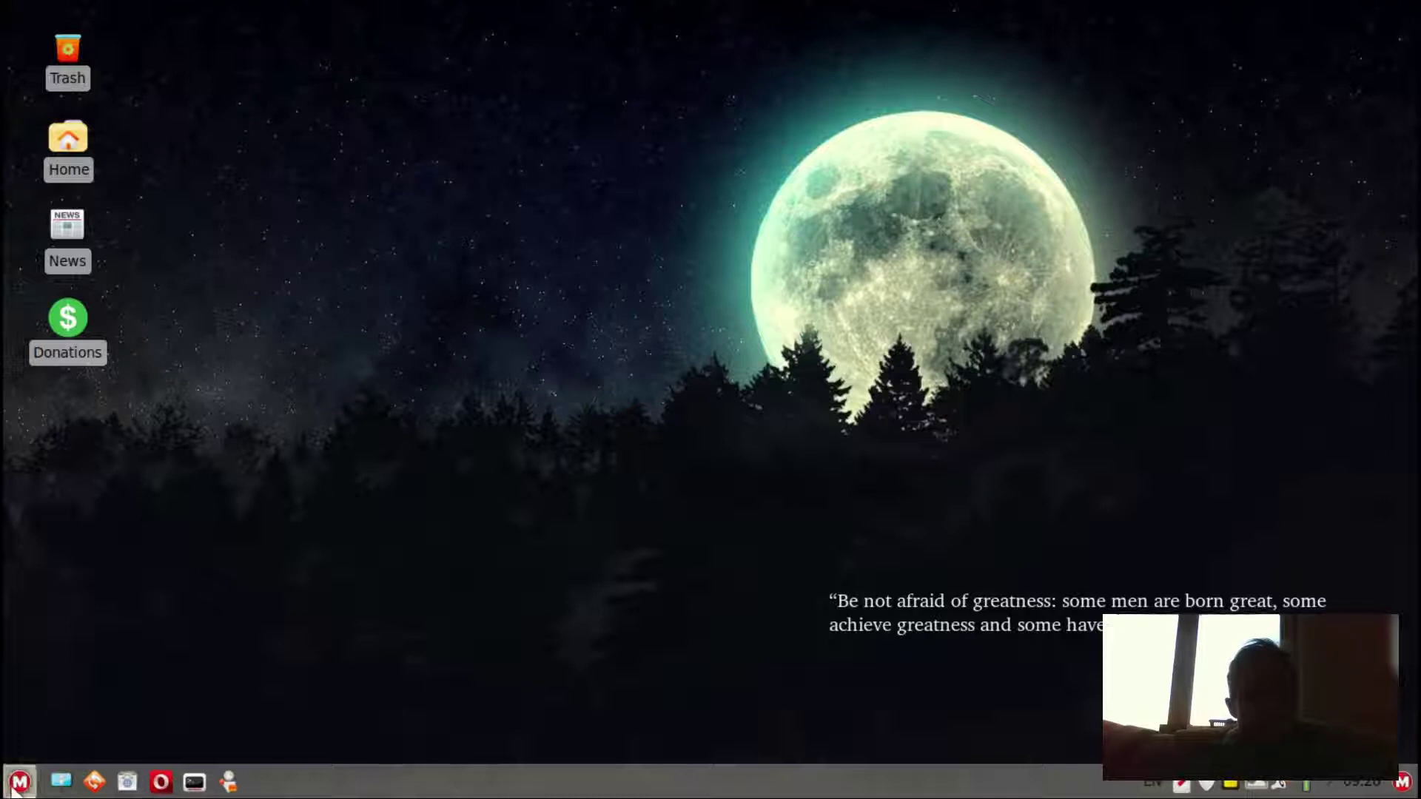
# Open the home folder in Thunar and start updating software sources with the administrator password.
pyautogui.click(228, 782)
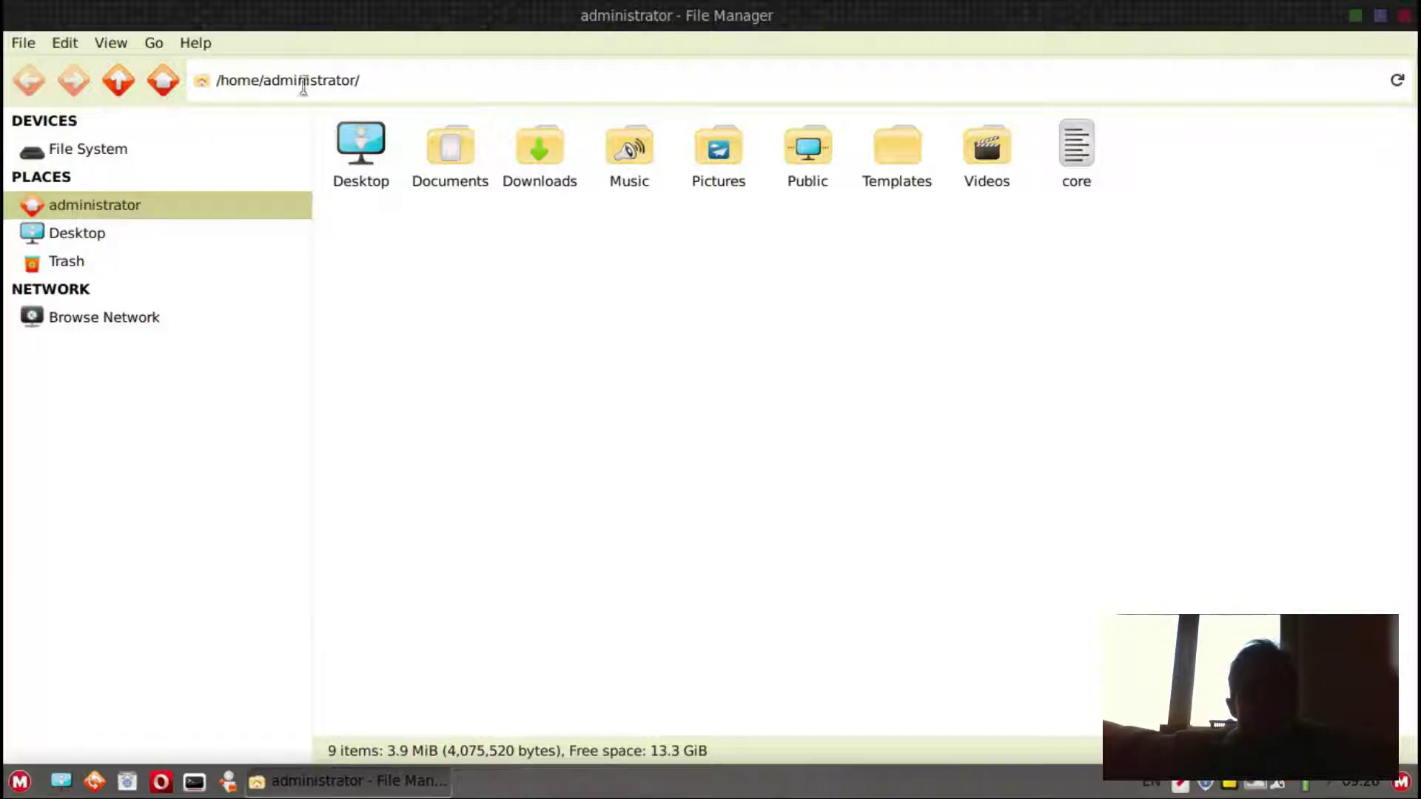
pyautogui.click(94, 782)
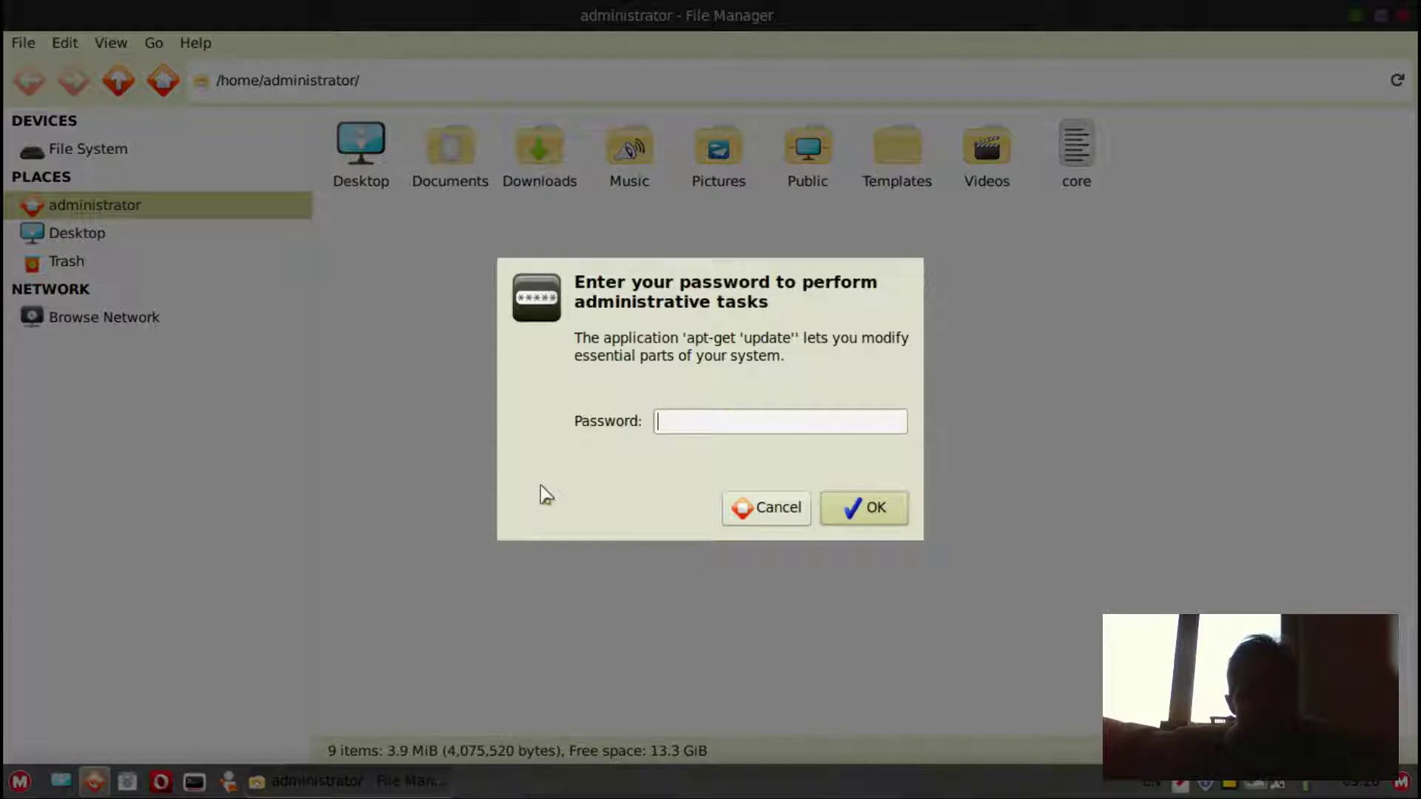
pyautogui.write('******')
pyautogui.press('Return')
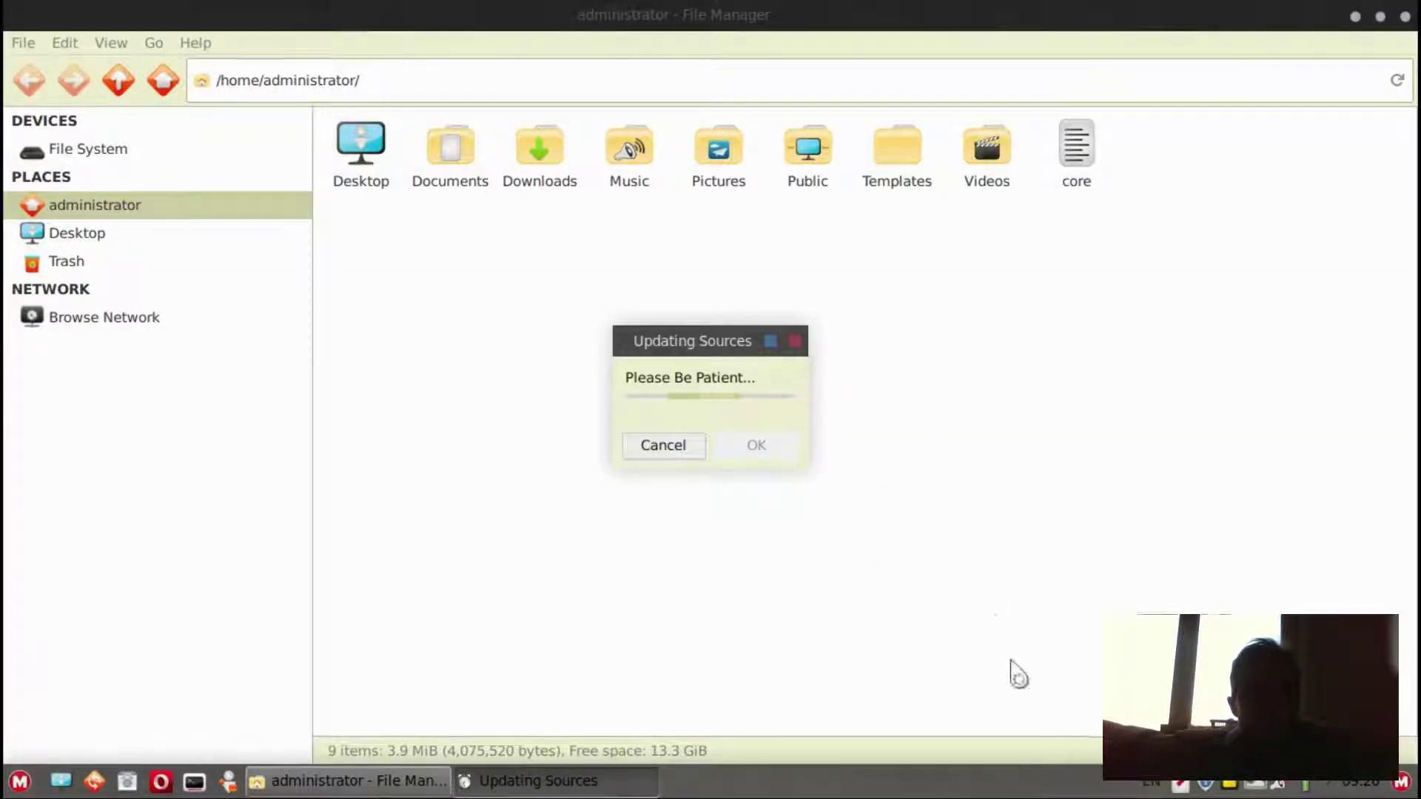
# Open Terminal and run 'uname -r' to confirm kernel 4.18.0-2-amd64.
pyautogui.click(191, 779)
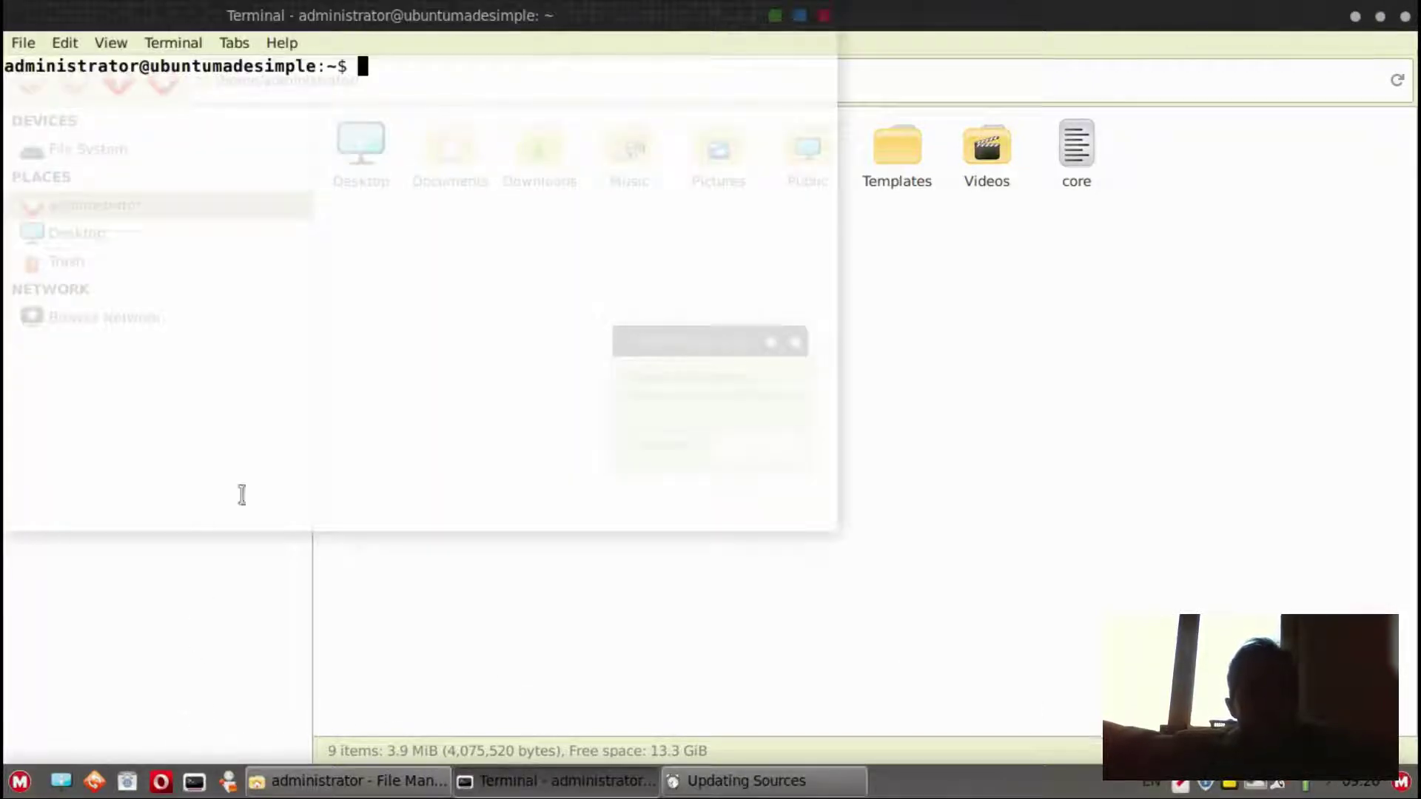
pyautogui.write('uname ')
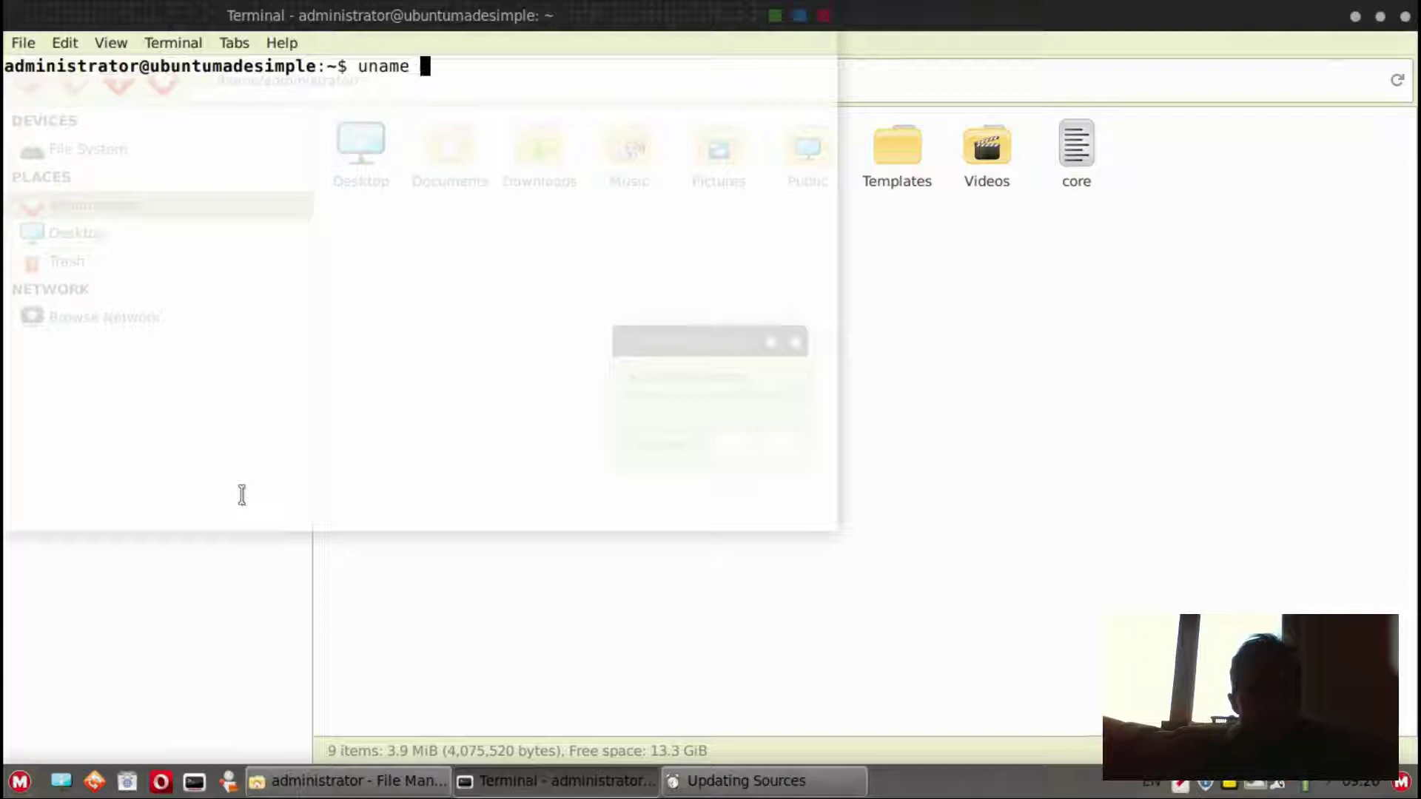
pyautogui.write('-r')
pyautogui.press('Return')
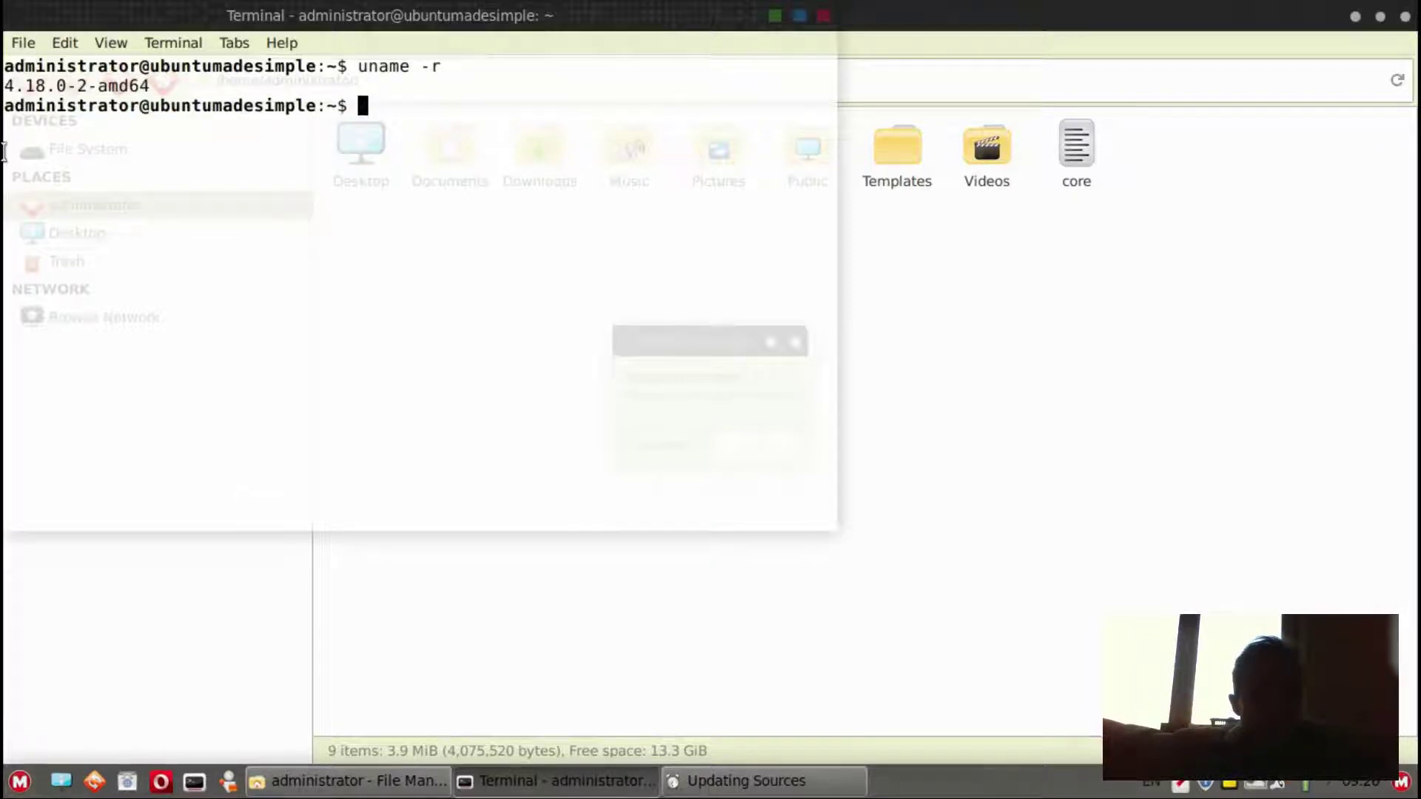
# Run 'sudo apt dist-upgrade', authenticate, accept the 57 package upgrades, and minimize the terminal.
pyautogui.write('s')
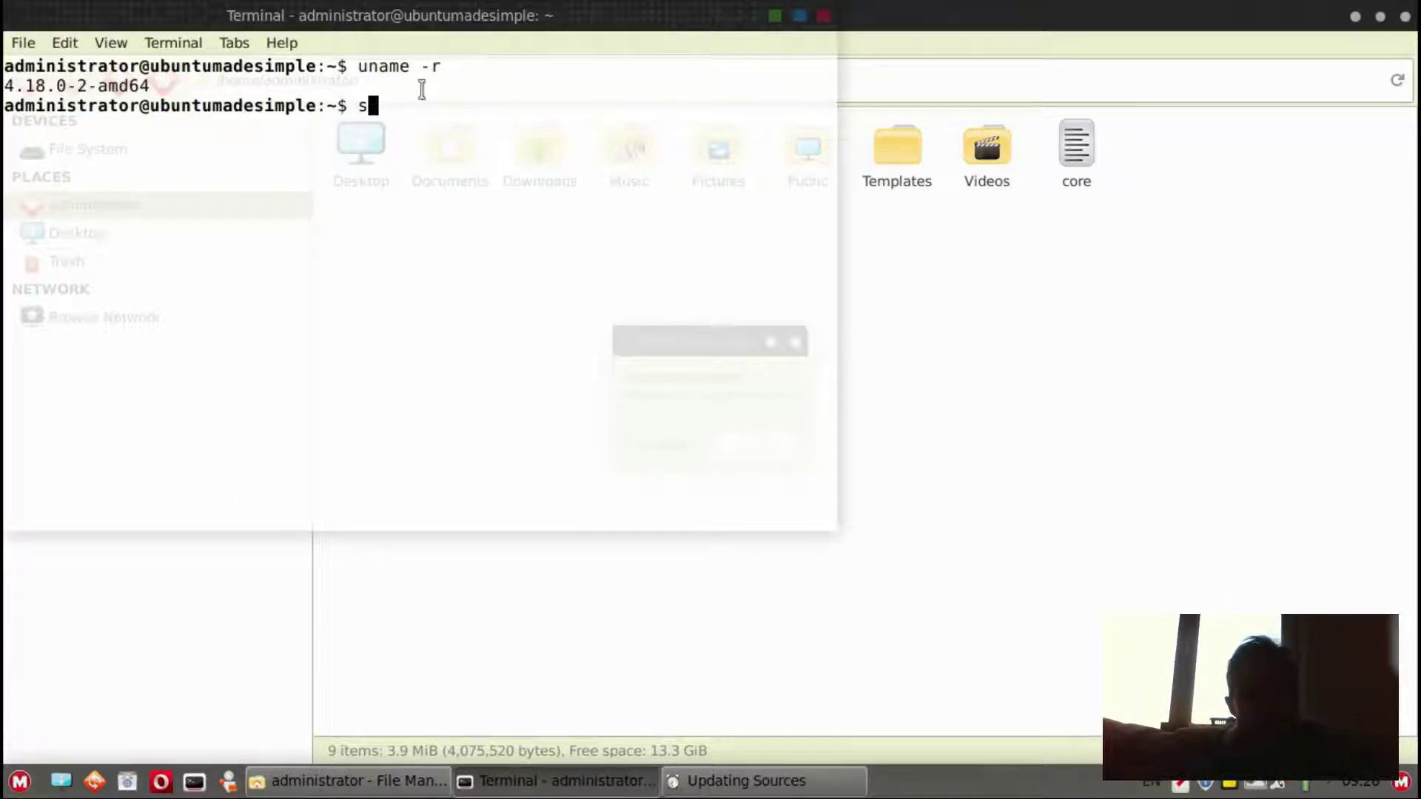
pyautogui.write('udo apt d')
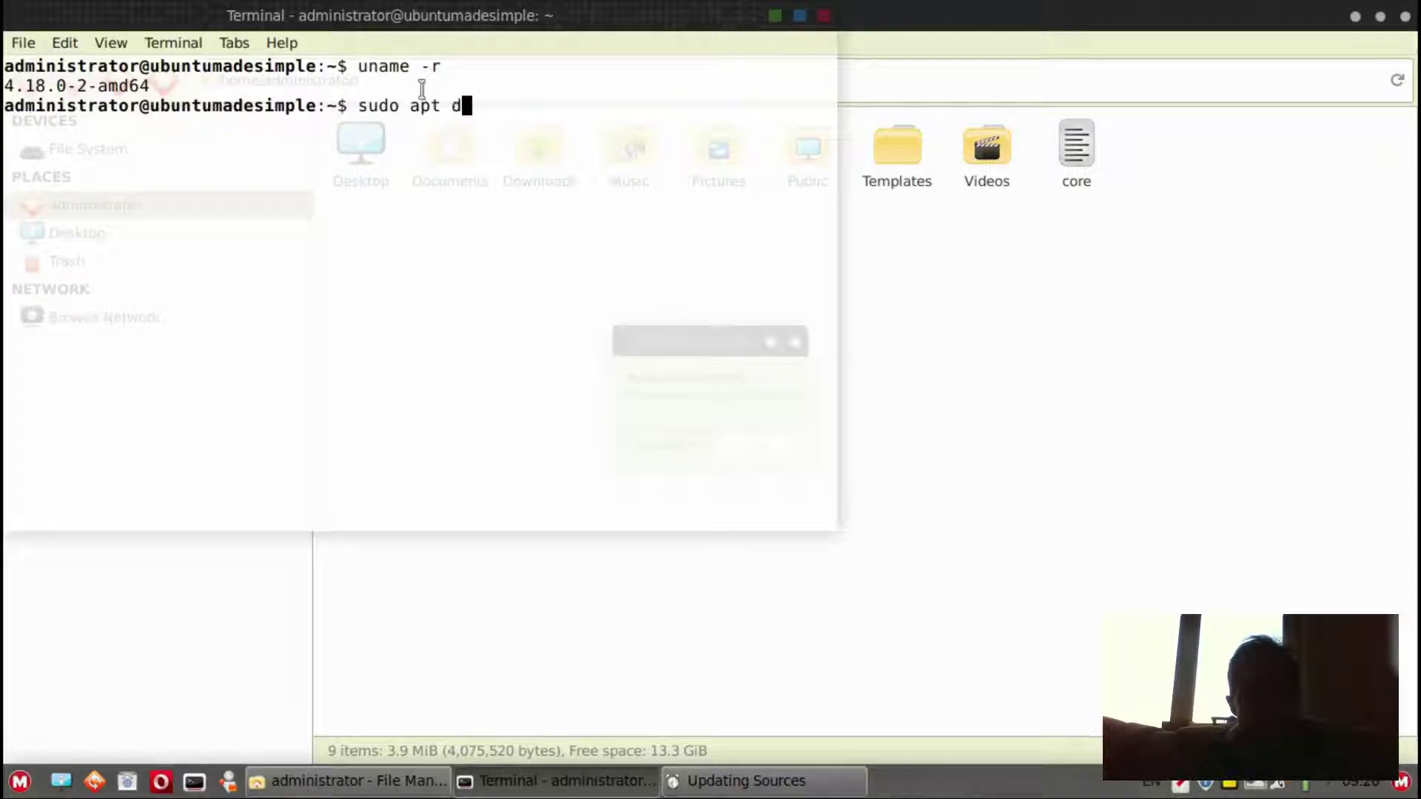
pyautogui.write('ist')
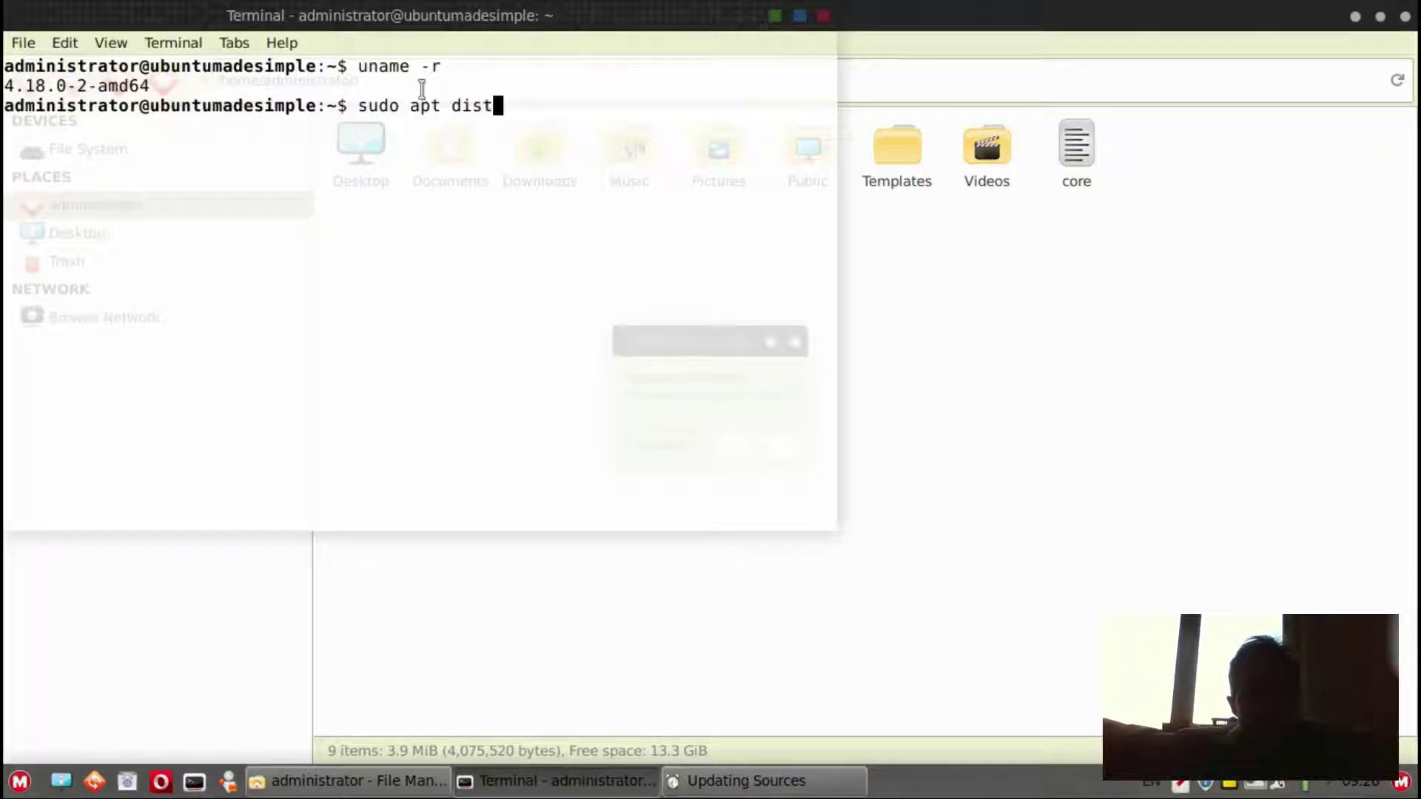
pyautogui.write('-upgrade')
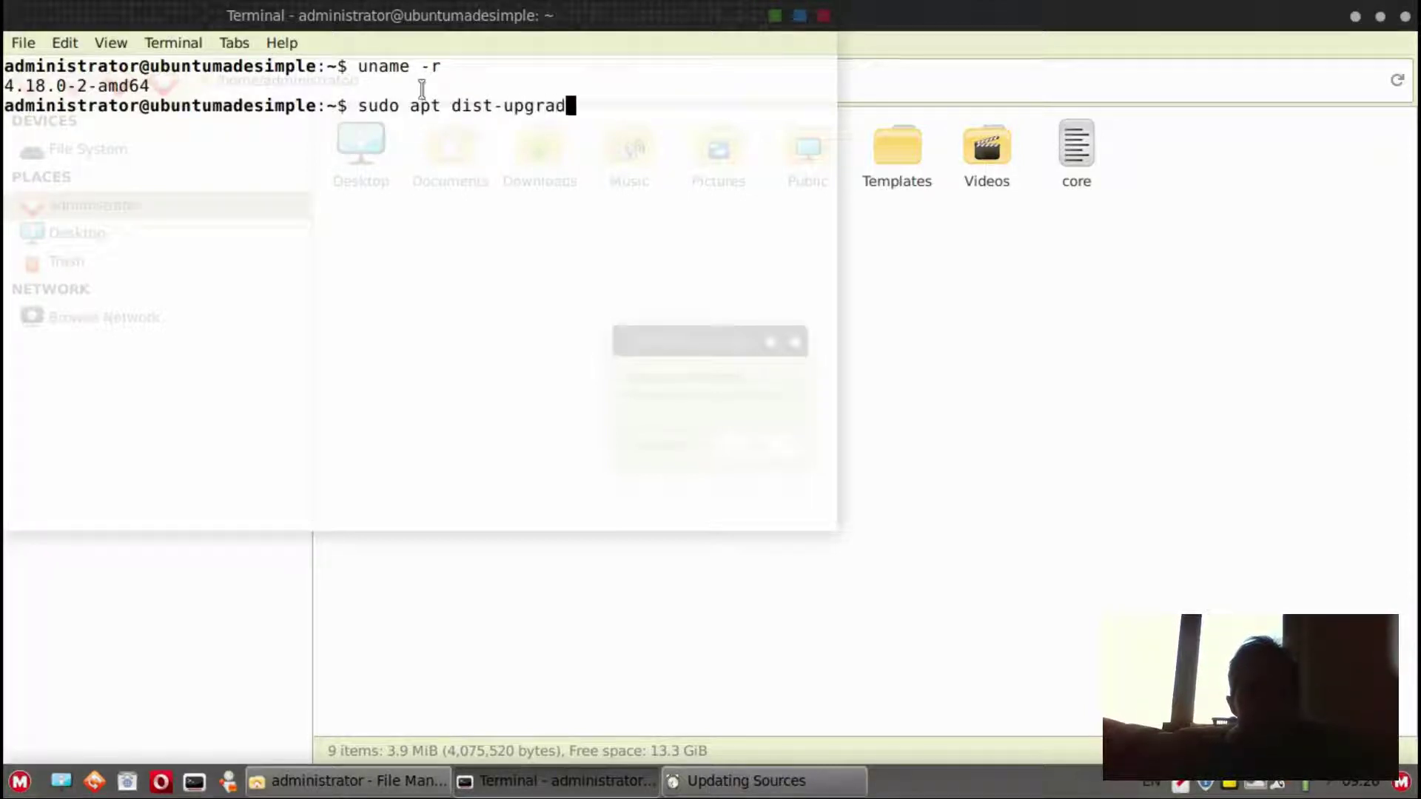
pyautogui.press('Return')
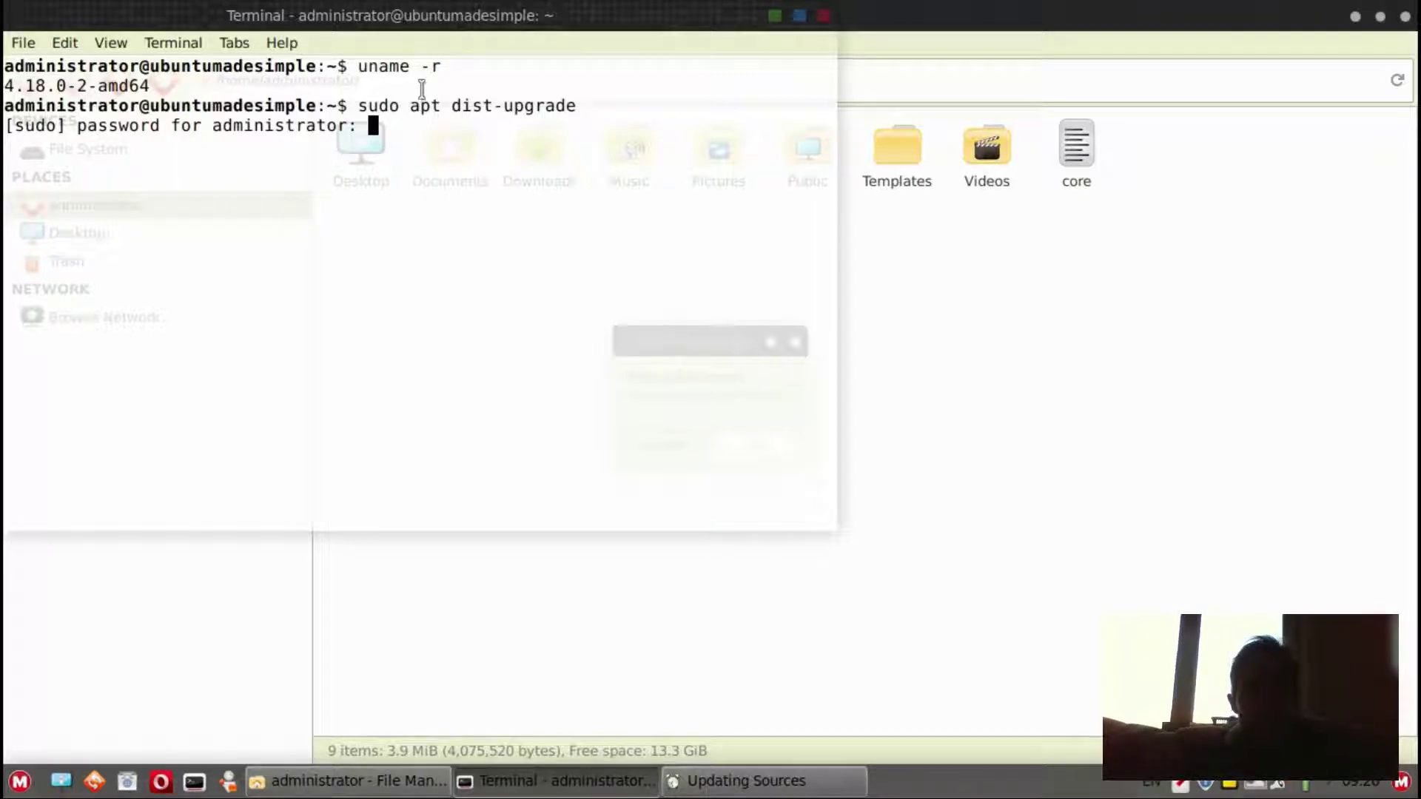
pyautogui.press('Return')
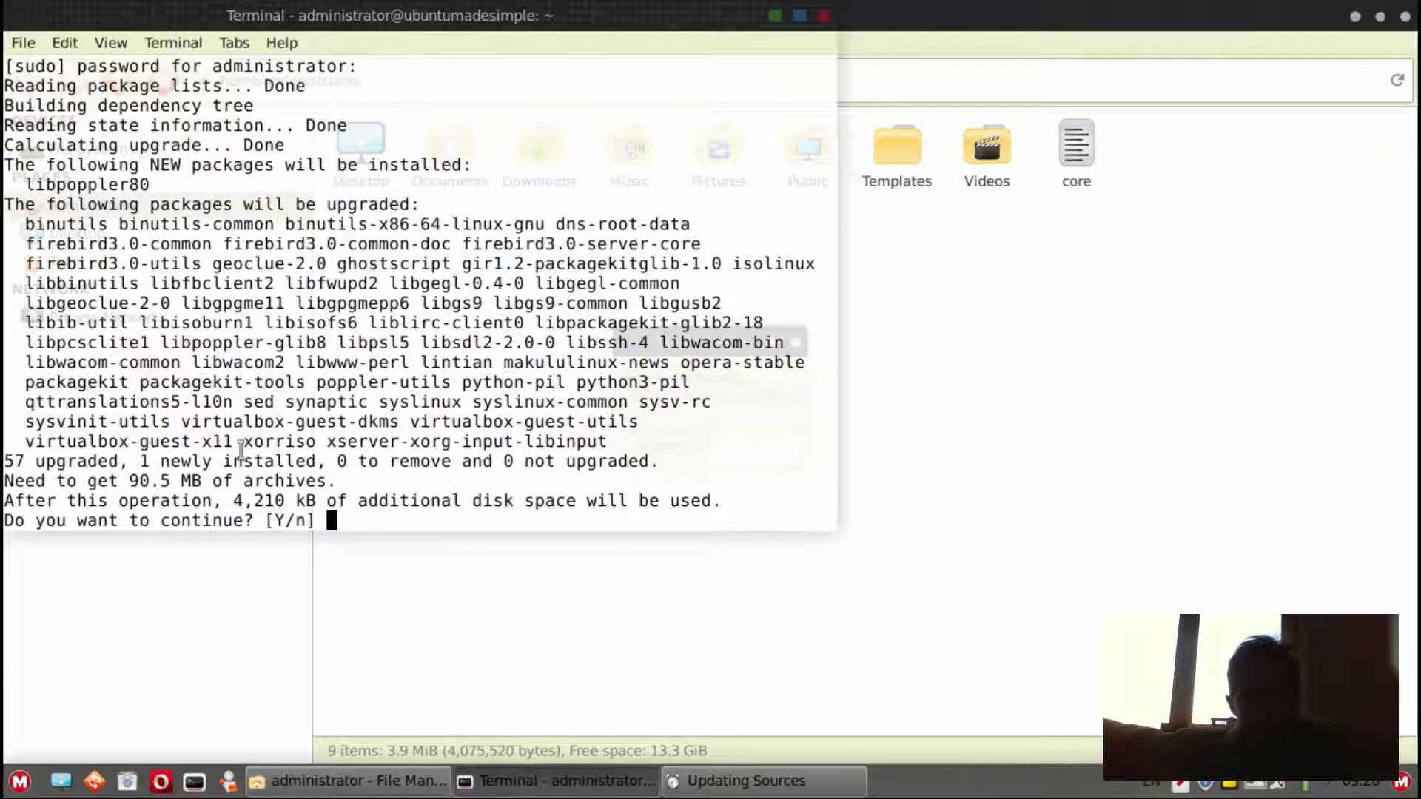
pyautogui.press('Return')
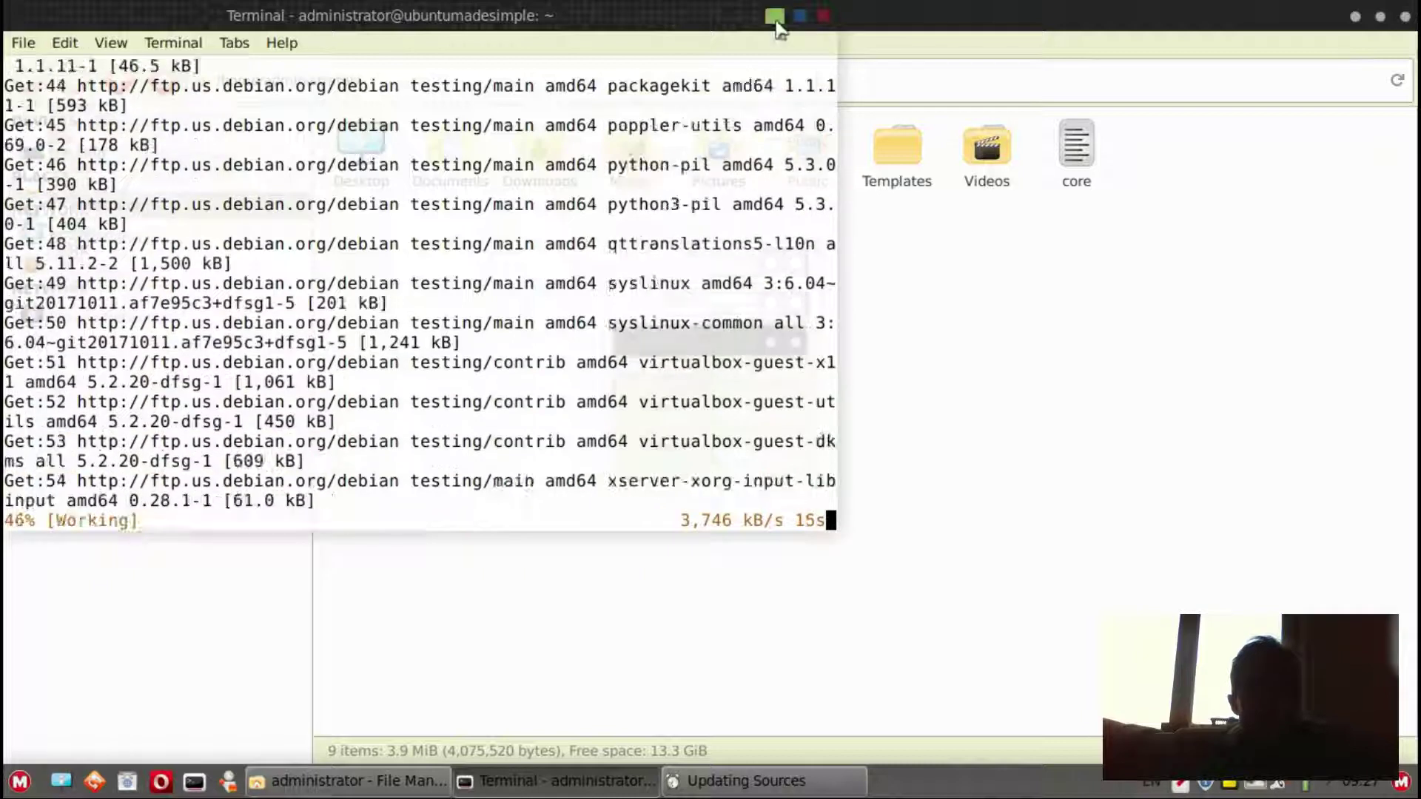
pyautogui.click(774, 17)
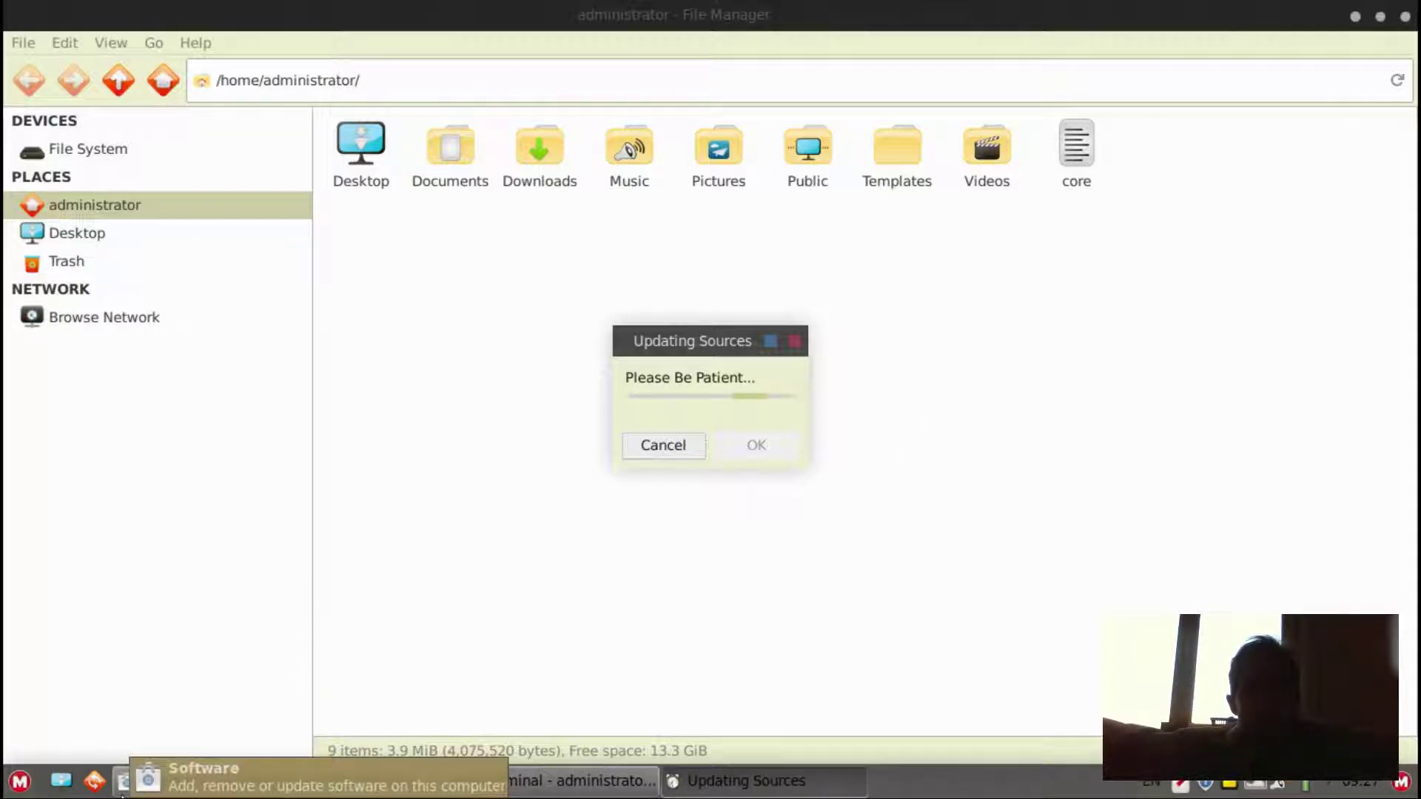
# Close the Software Center chooser without launching anything, then minimize the file manager.
pyautogui.click(122, 789)
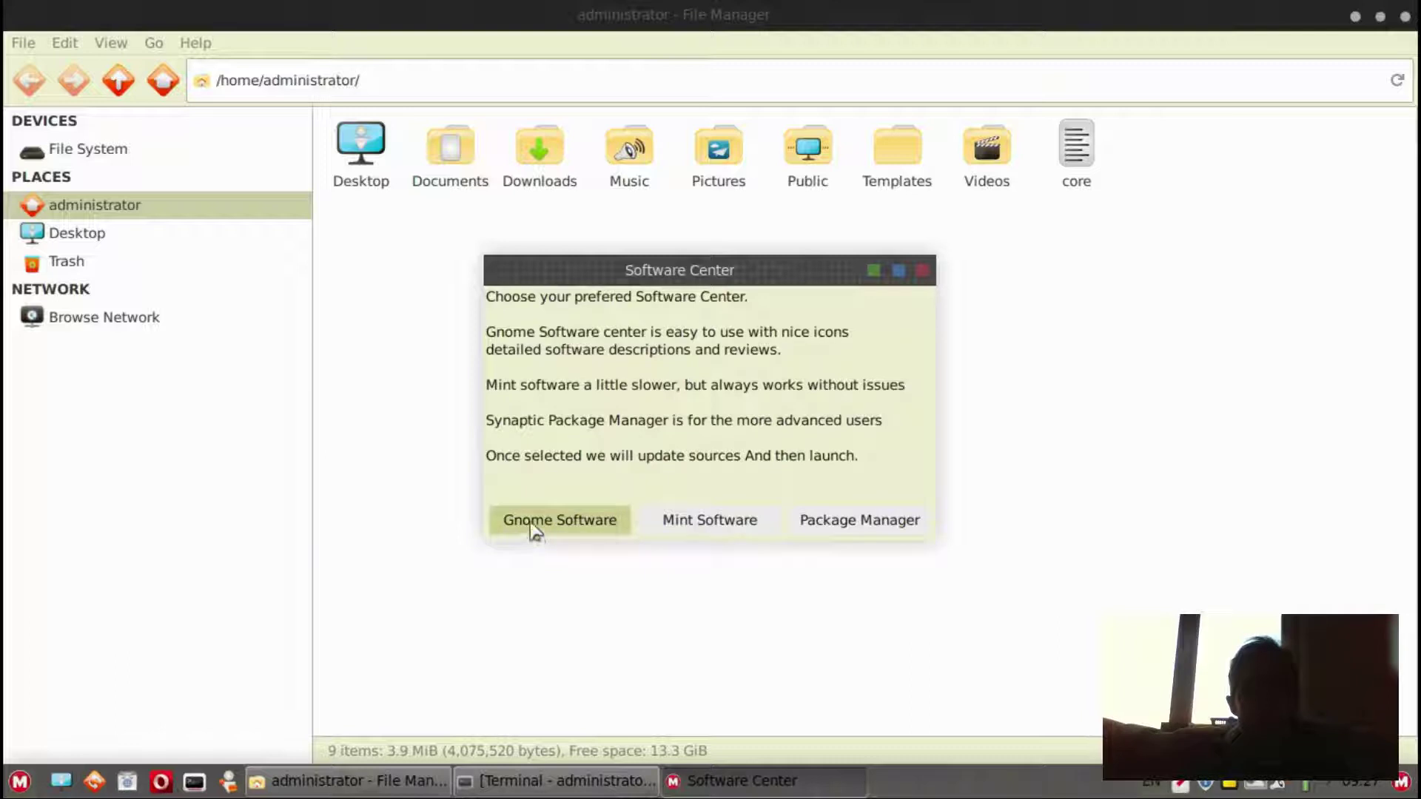
pyautogui.click(840, 522)
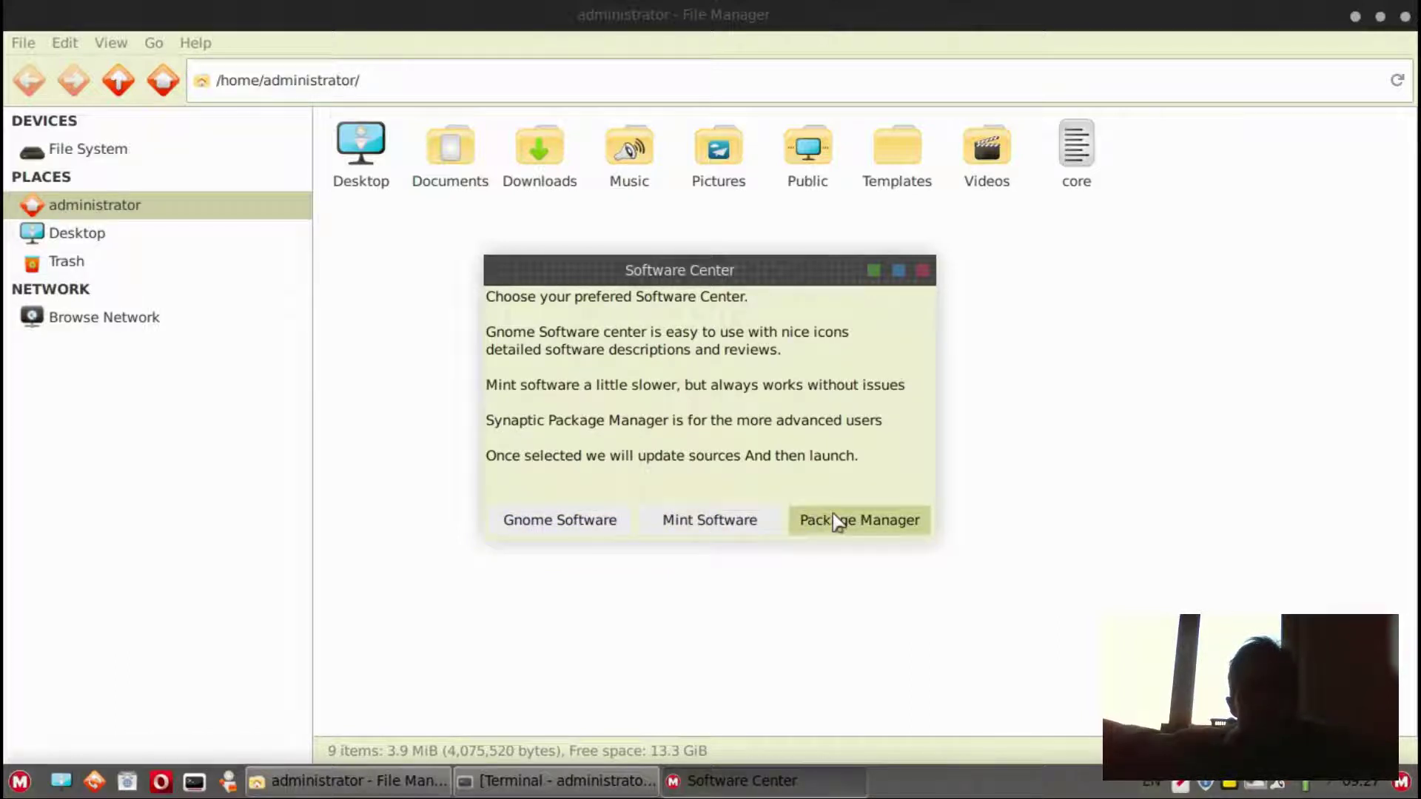
pyautogui.click(922, 270)
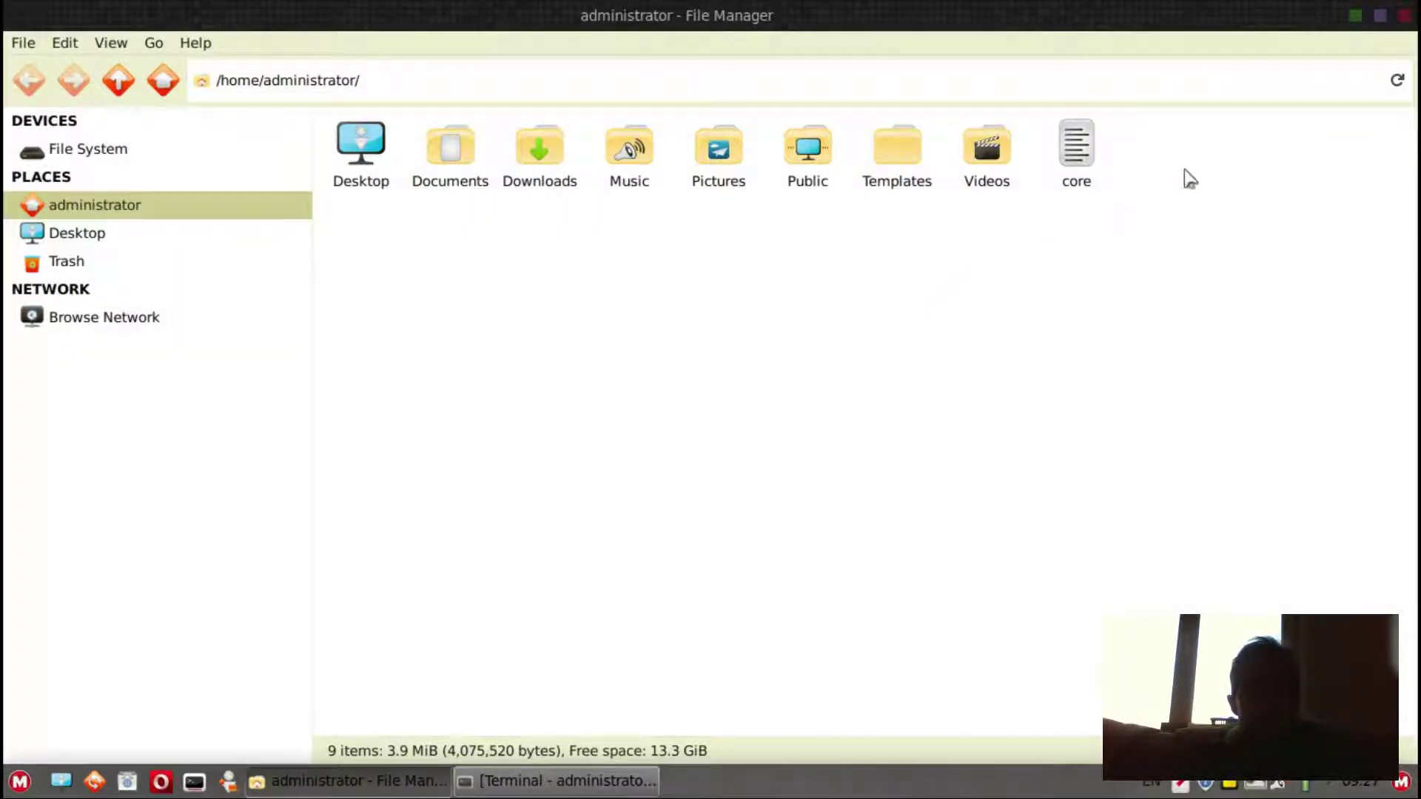
pyautogui.click(1357, 16)
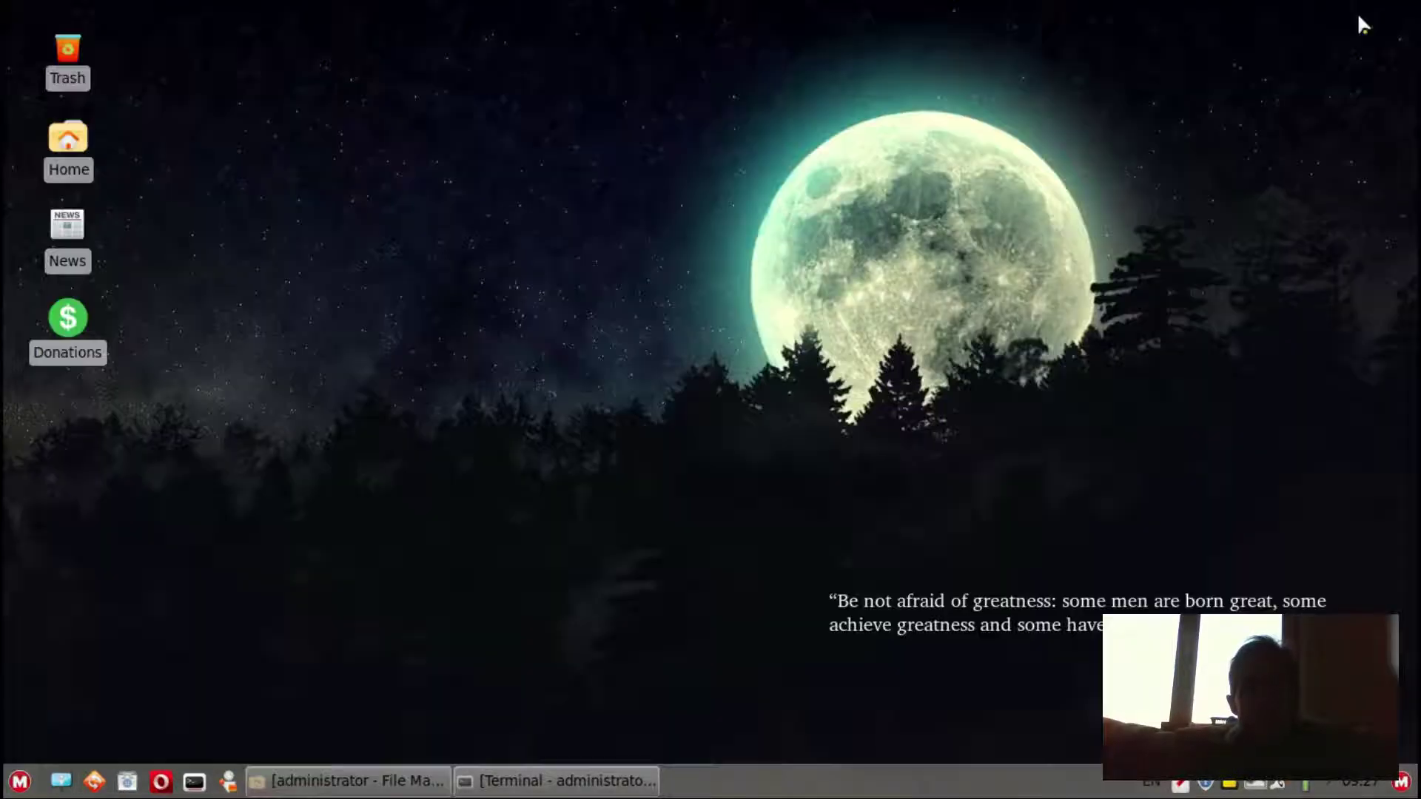
# Virus-scan the desktop, read the 0-infected summary, close the scan terminal, and re-minimize the upgrade terminal.
pyautogui.rightClick(806, 301)
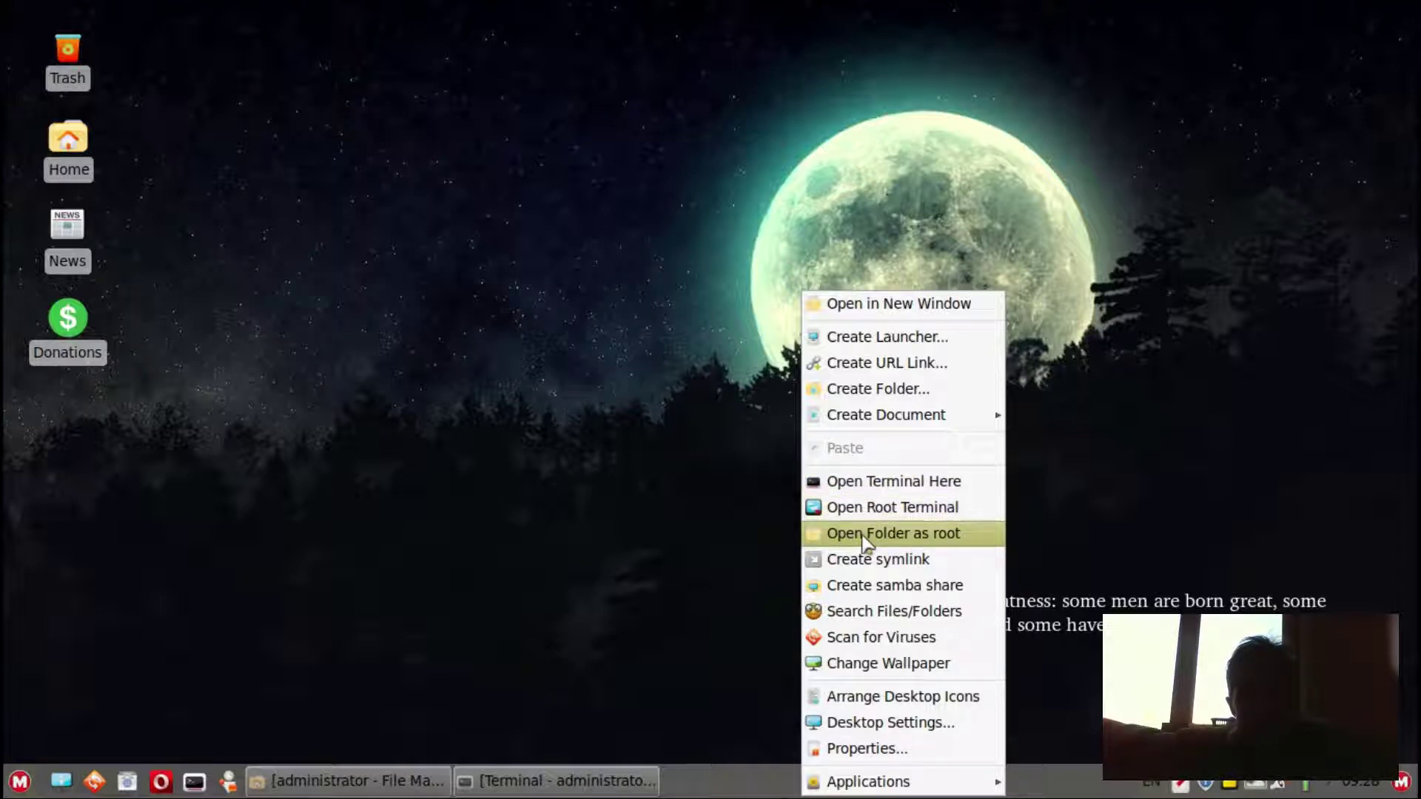
pyautogui.click(854, 636)
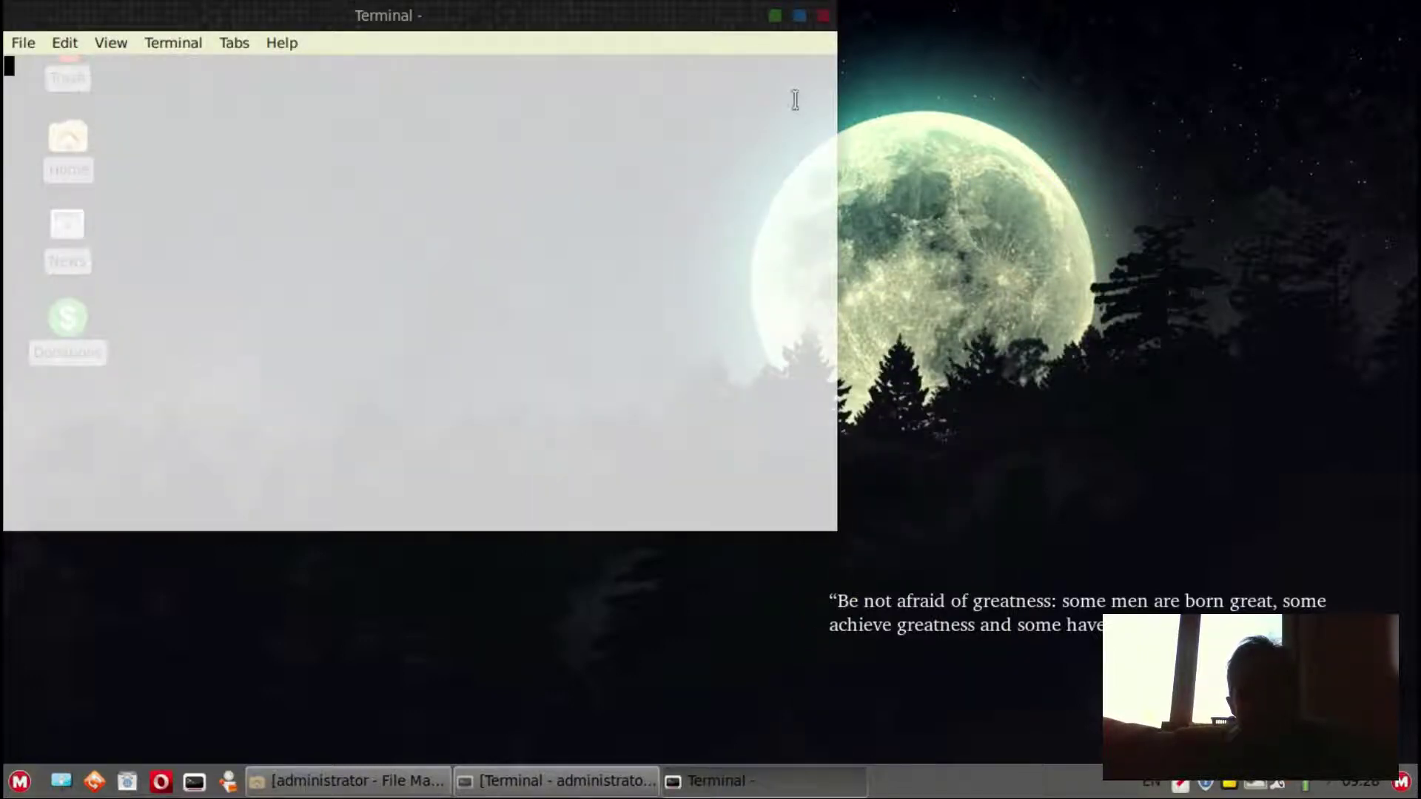
pyautogui.click(774, 15)
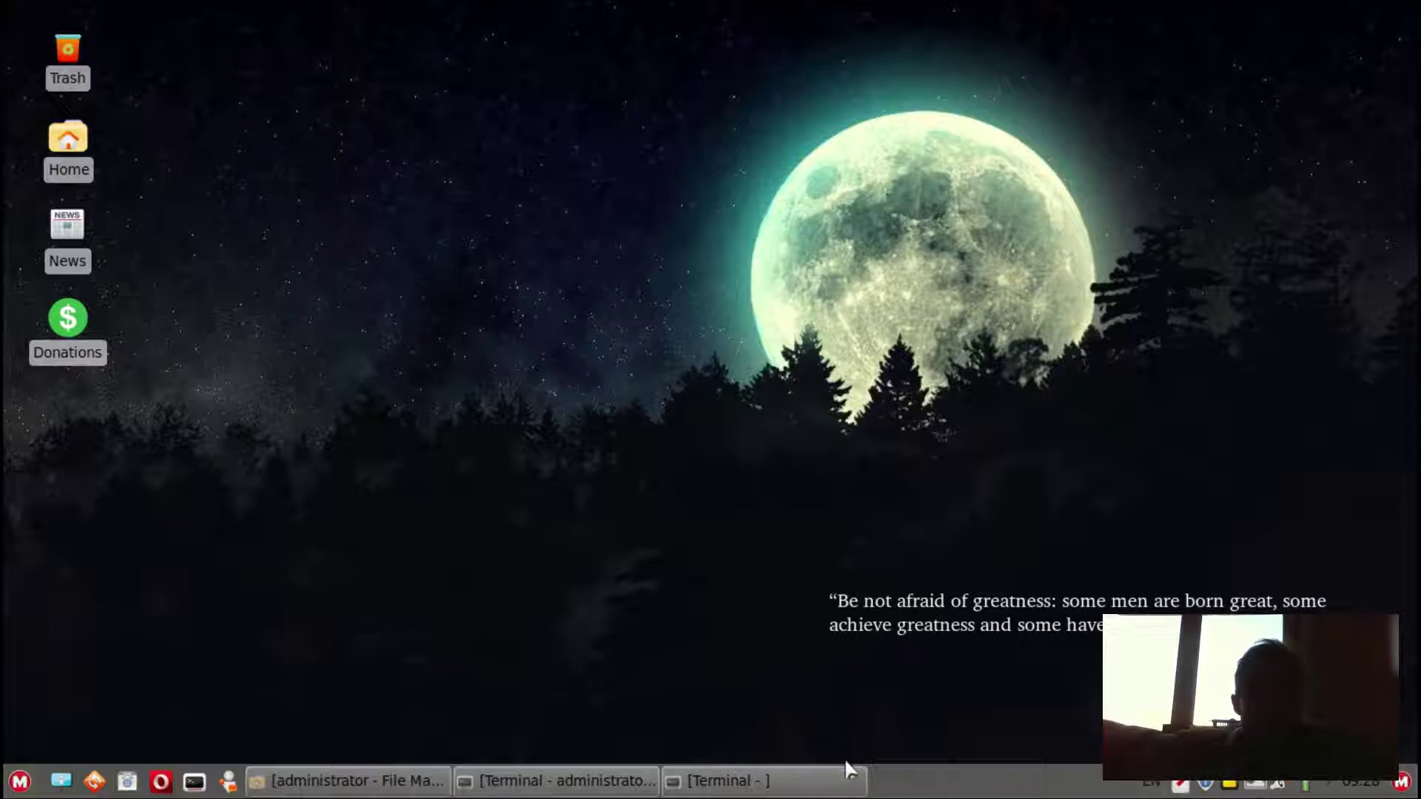
pyautogui.click(793, 781)
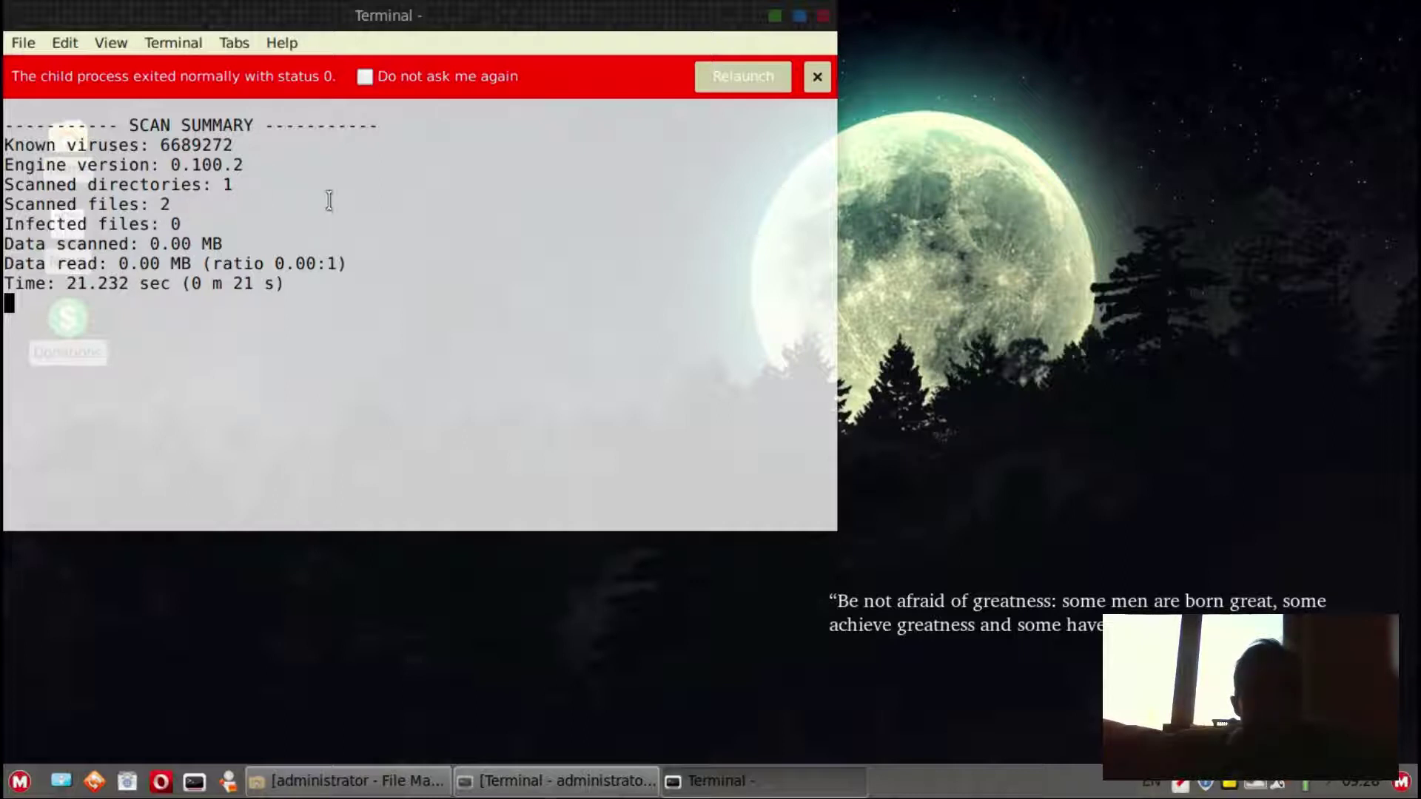
pyautogui.click(825, 16)
pyautogui.click(581, 774)
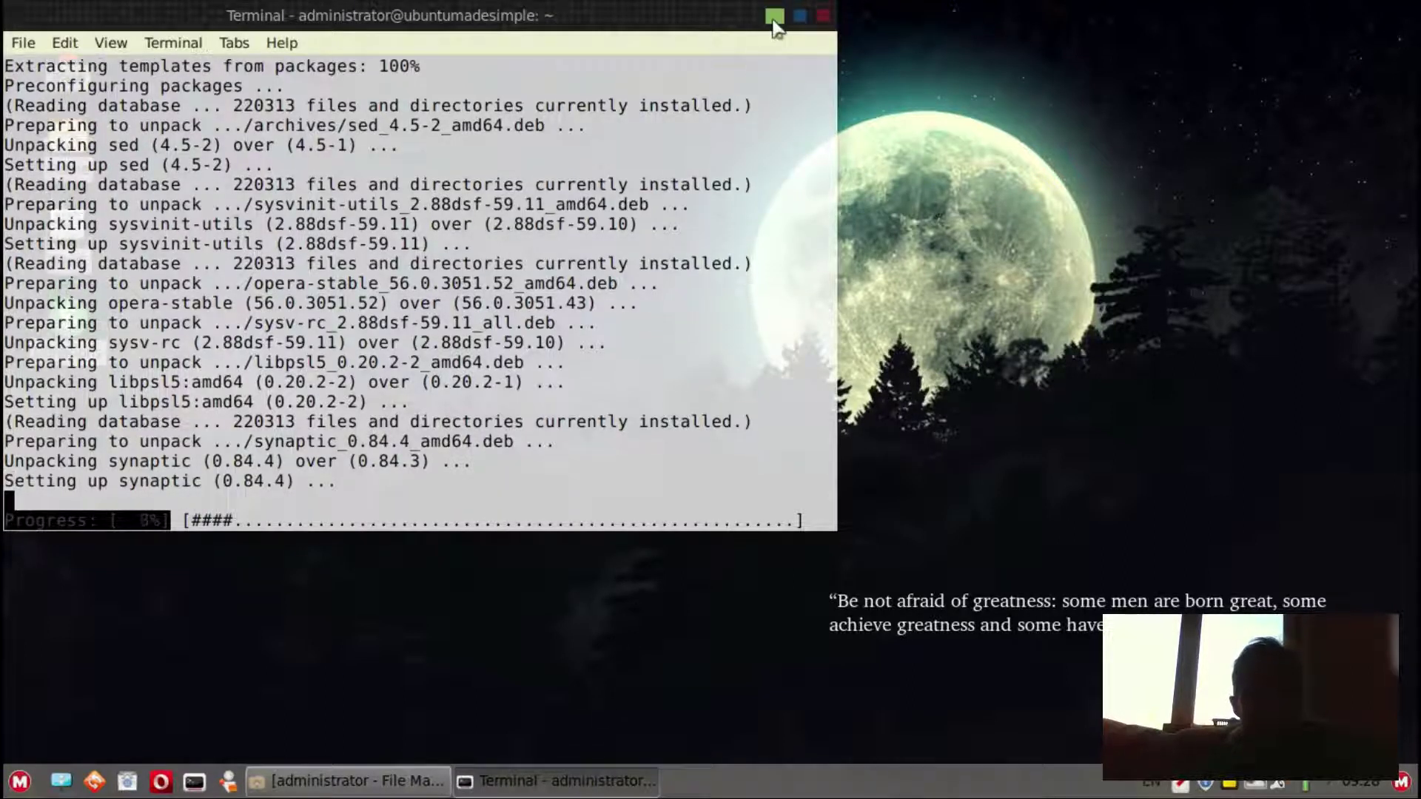
pyautogui.click(774, 15)
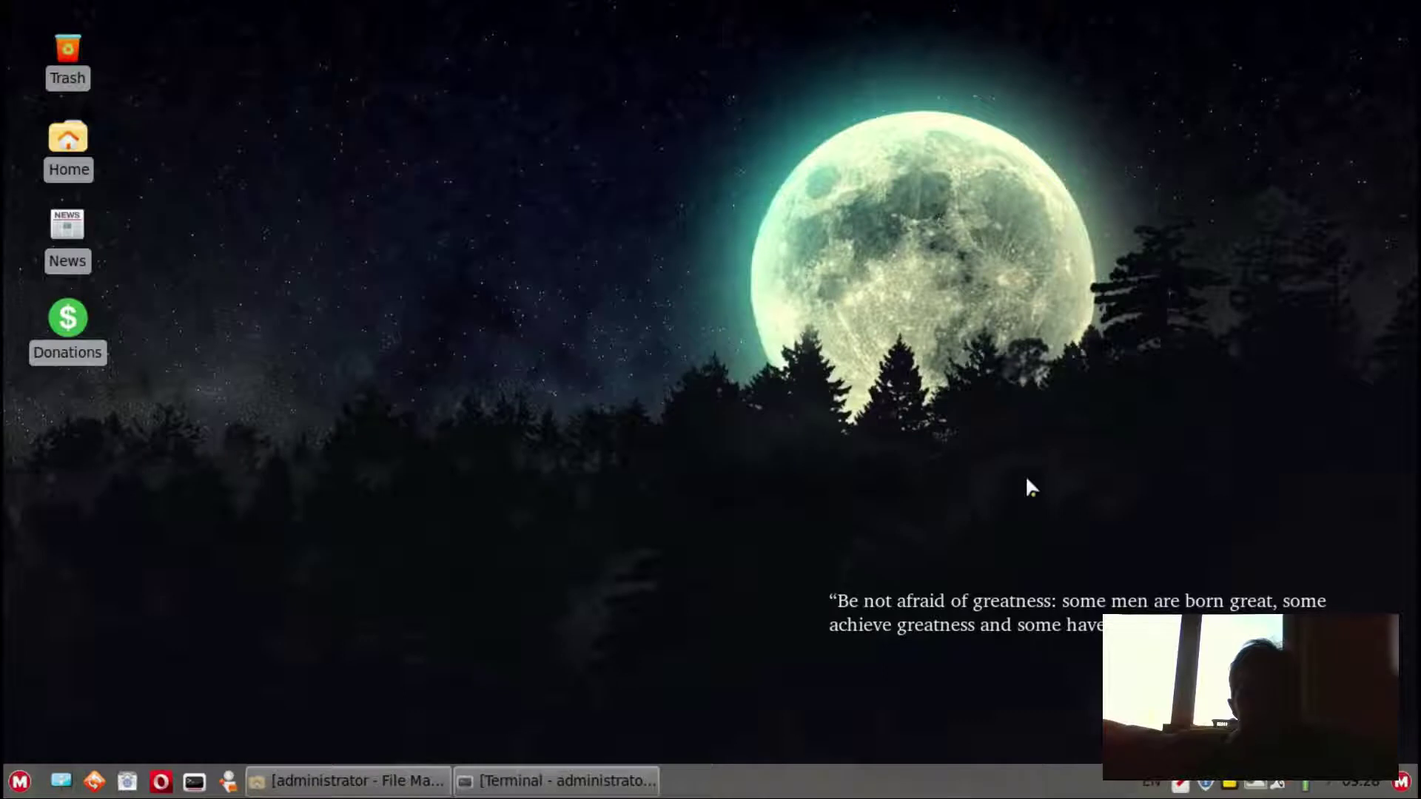
# Launch Update Manager from the tray icon, authenticating with the account password.
pyautogui.click(1206, 784)
pyautogui.write('•••')
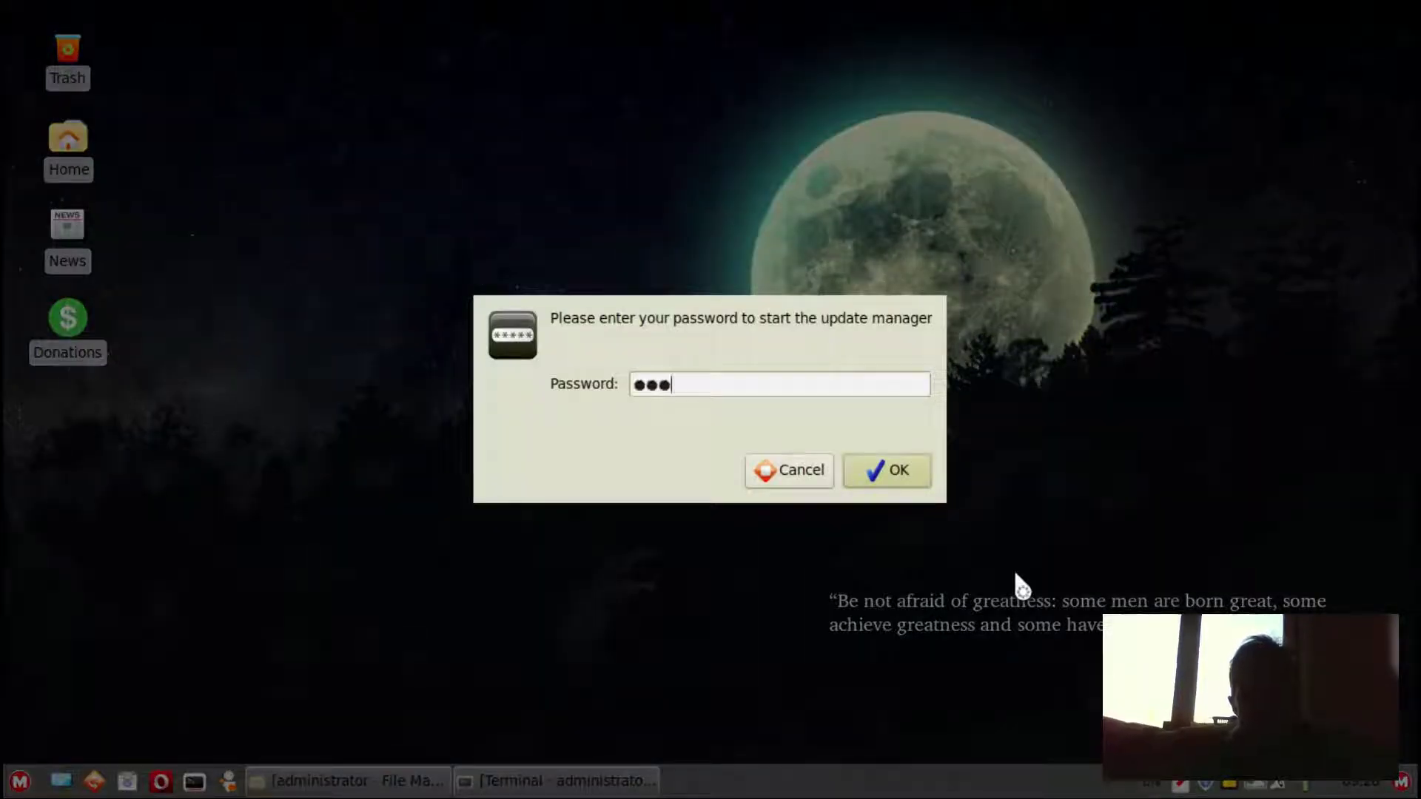
pyautogui.write('•••')
pyautogui.press('Return')
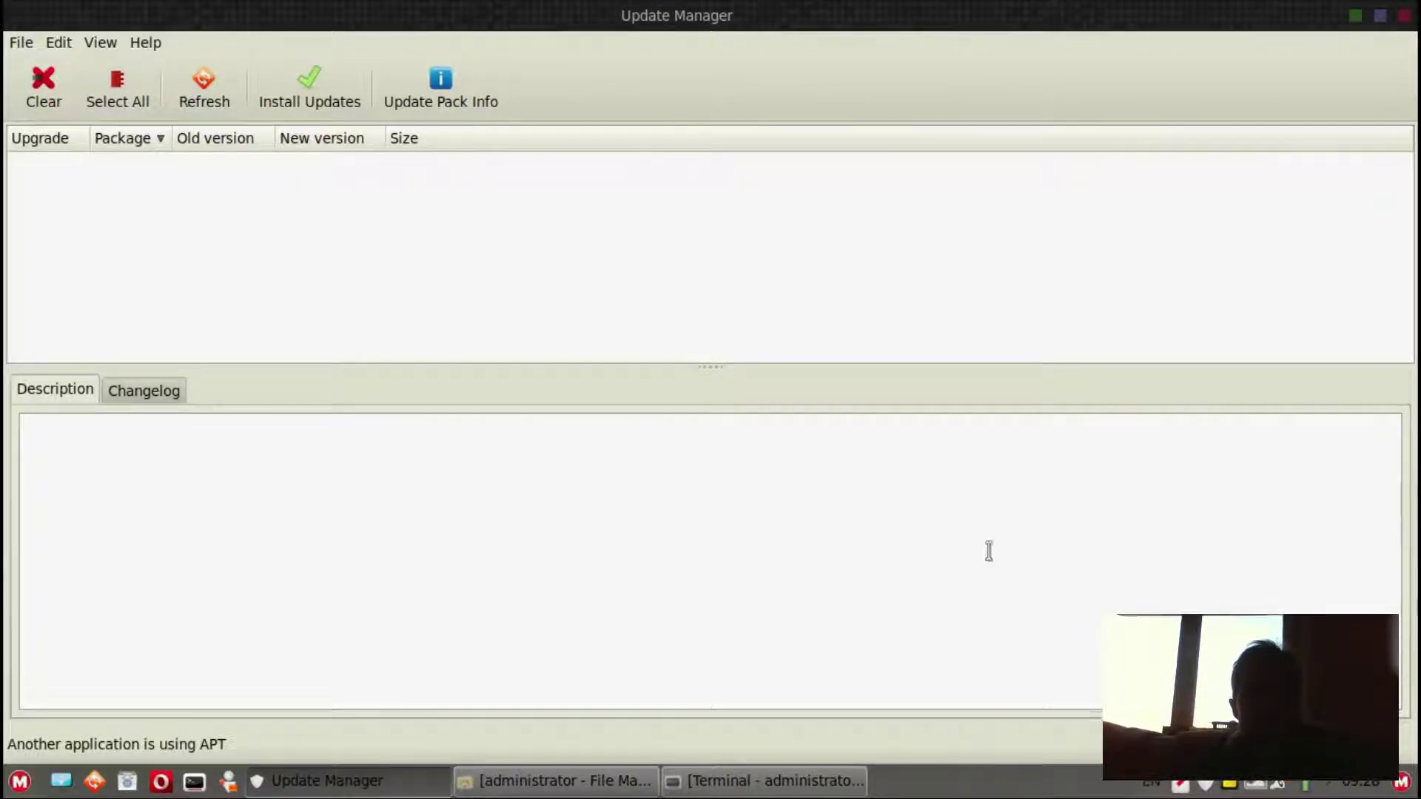
# Browse Update Manager's preference tabs, noting the 15-minute auto-refresh, then close preferences and Update Manager.
pyautogui.click(60, 43)
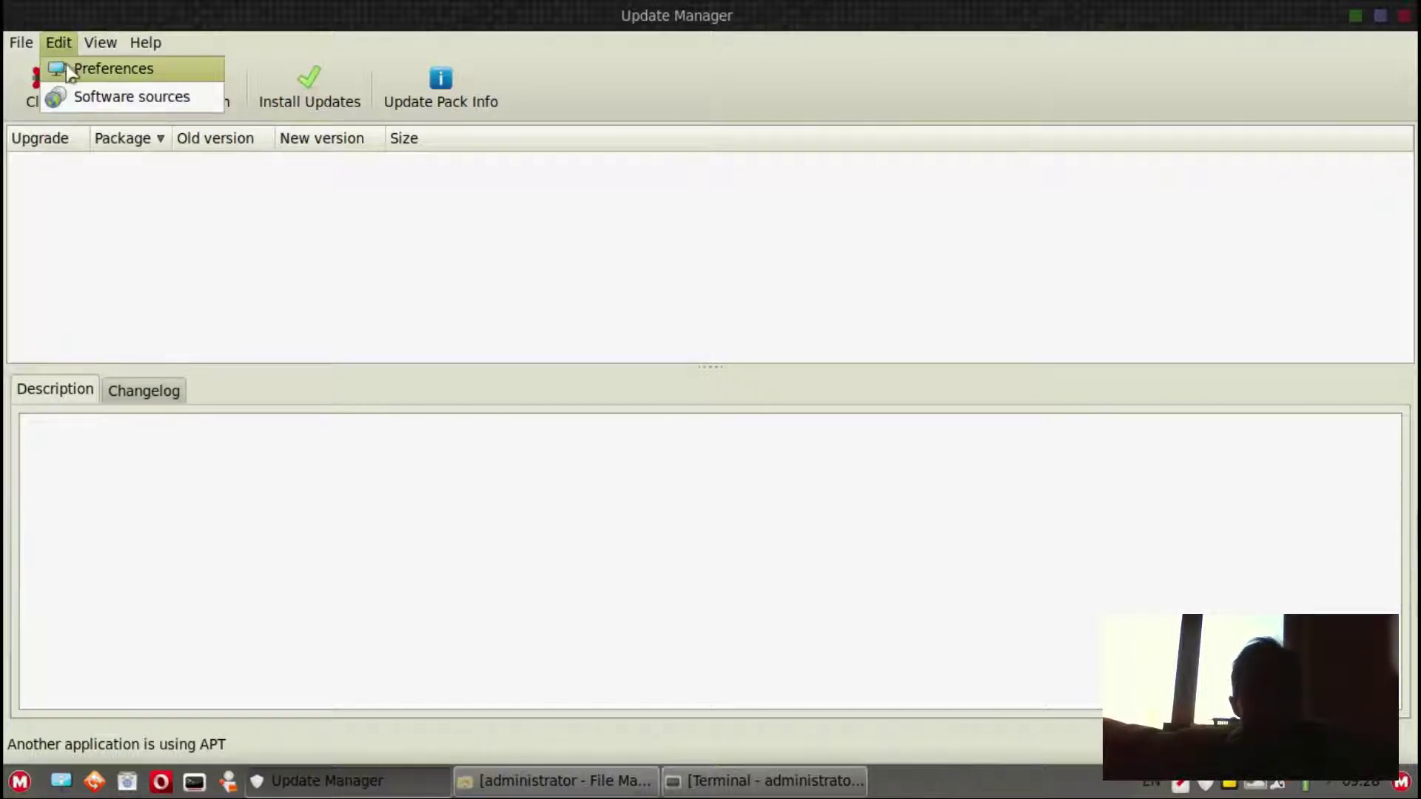
pyautogui.click(66, 67)
pyautogui.click(717, 270)
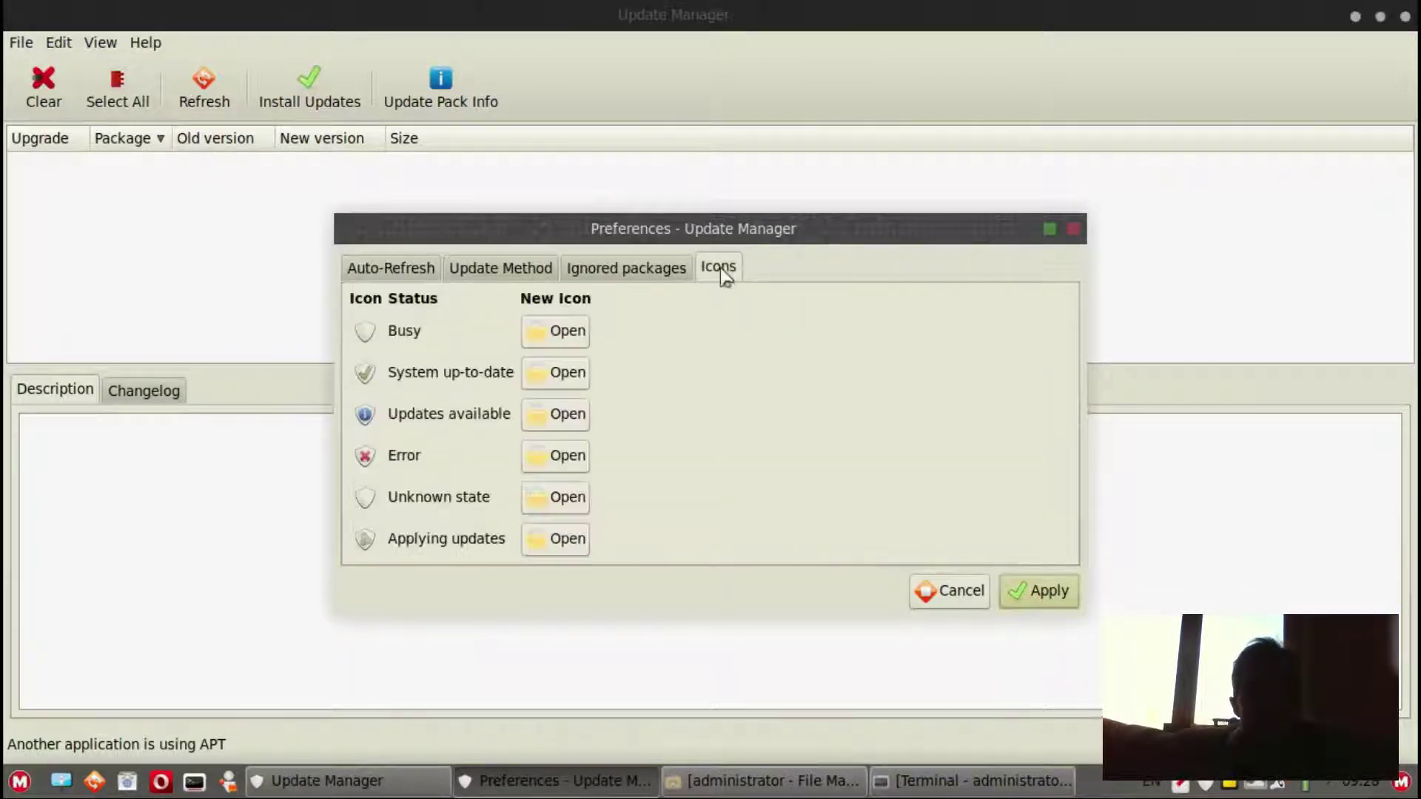
pyautogui.click(583, 275)
pyautogui.click(498, 268)
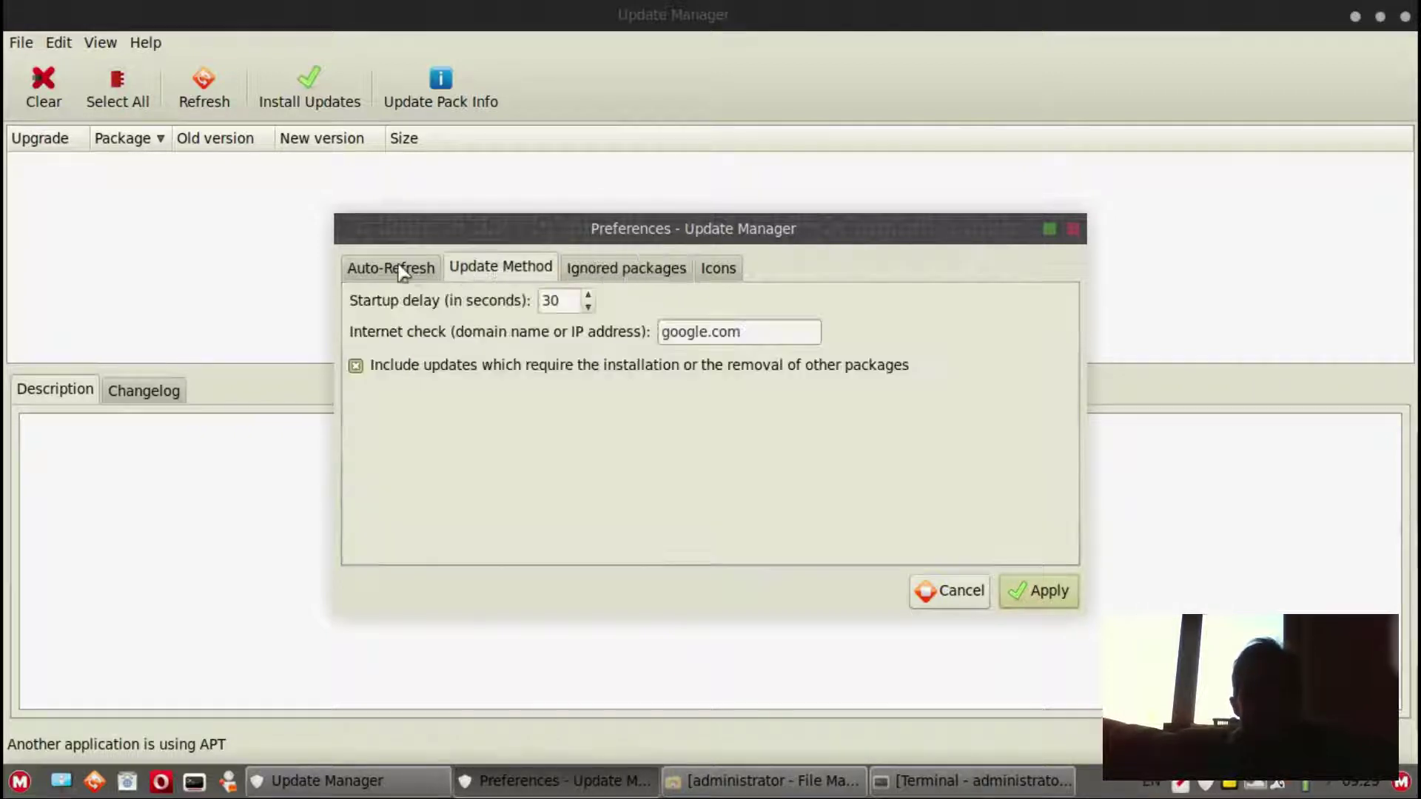
pyautogui.click(396, 269)
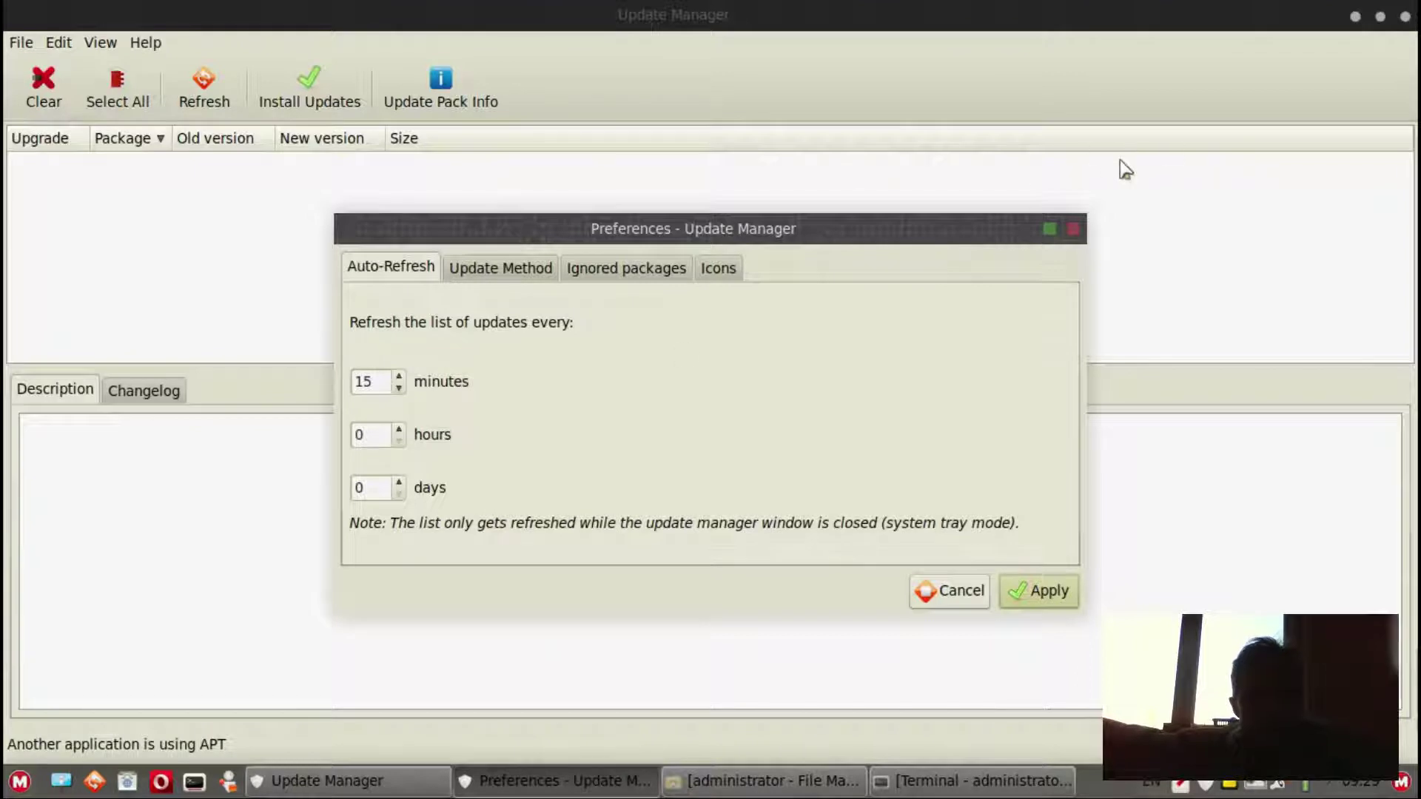
pyautogui.click(1075, 230)
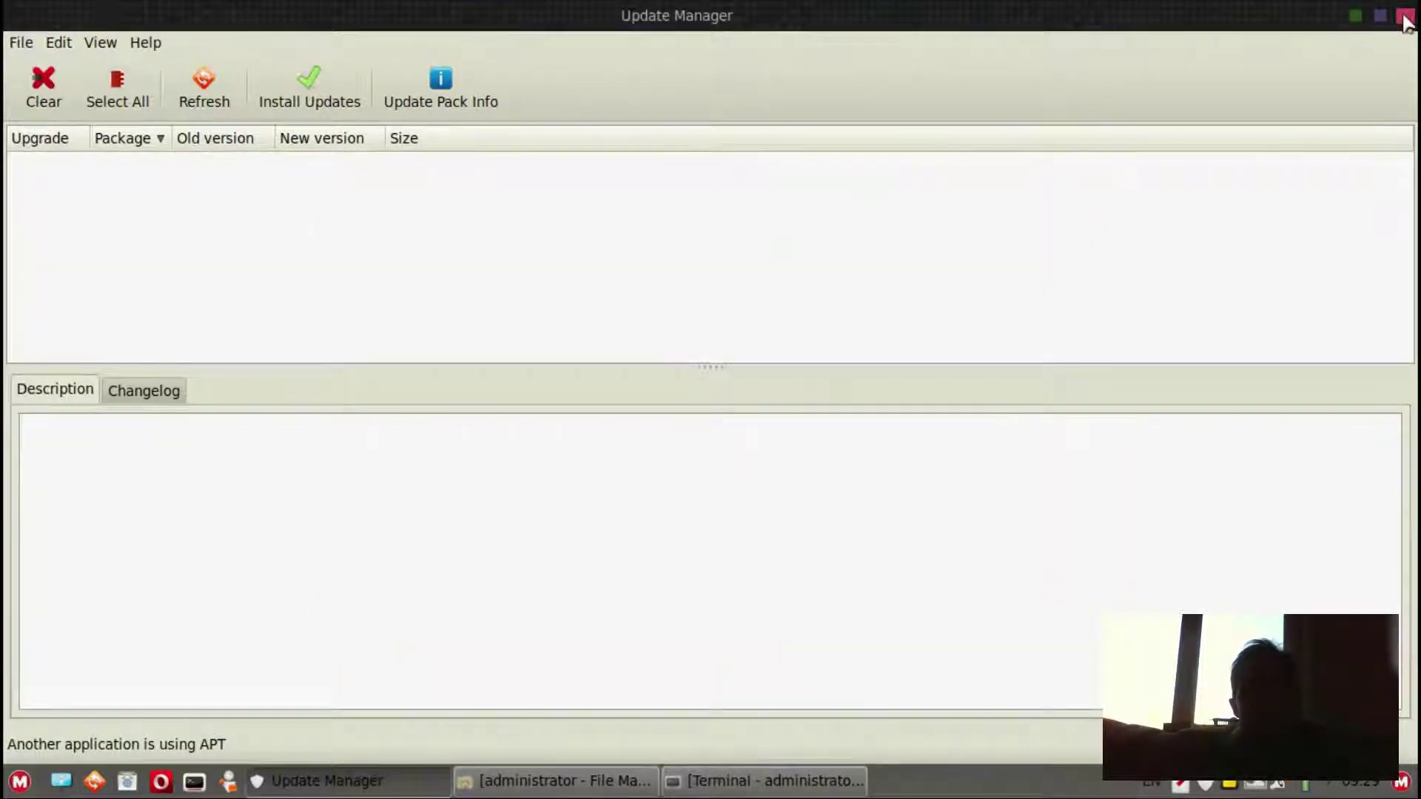
pyautogui.click(1404, 15)
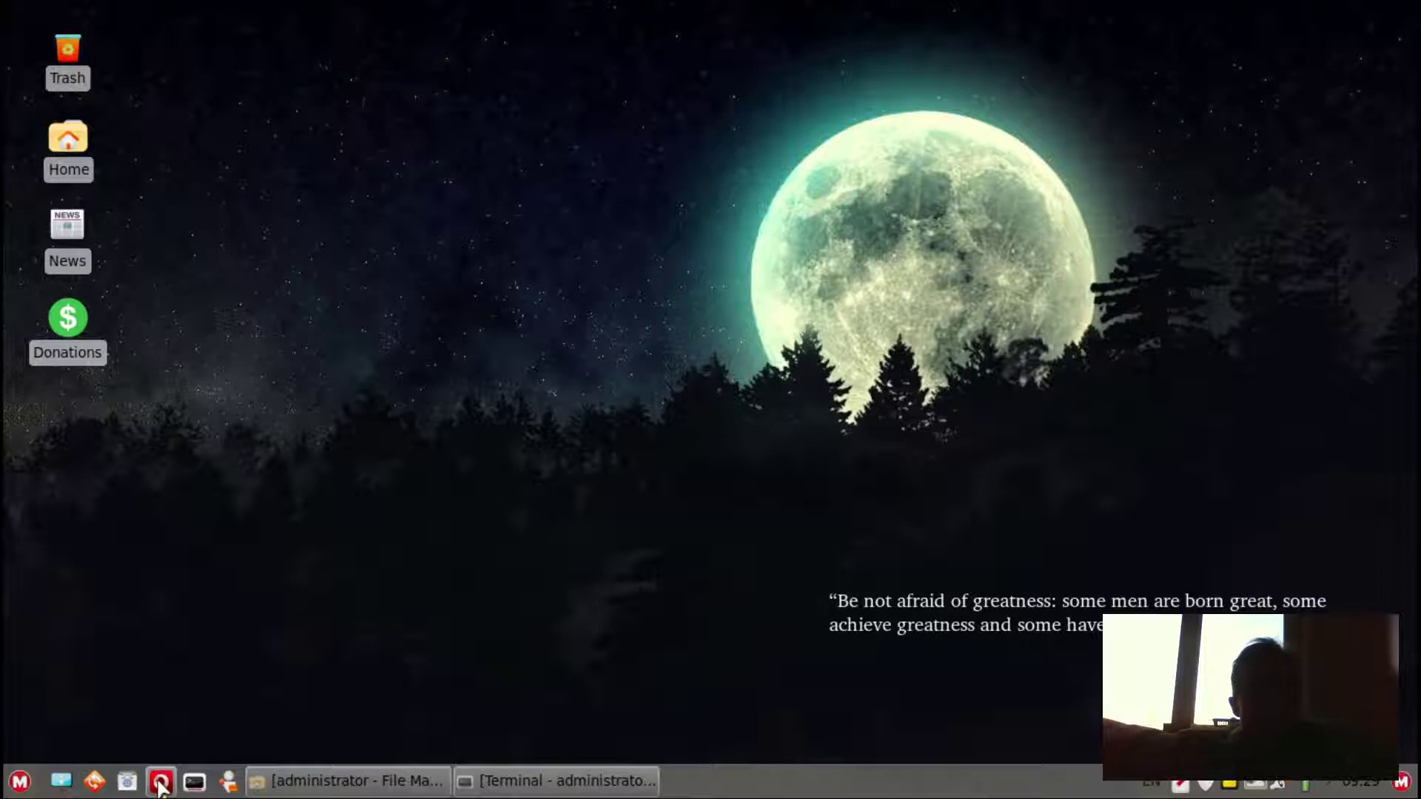
# Browse Whisker menu categories, search 'sys', and launch System Monitor.
pyautogui.click(21, 782)
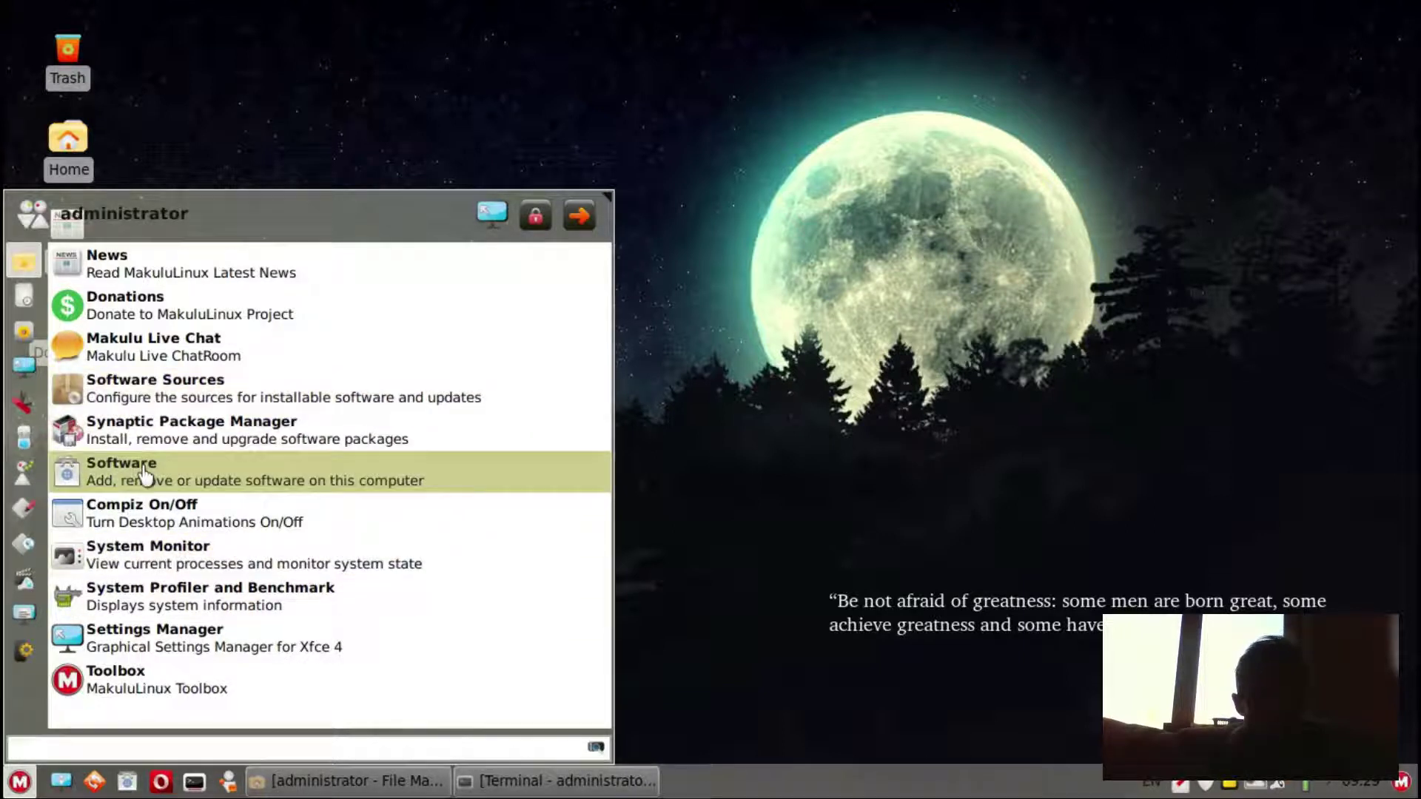
pyautogui.click(24, 440)
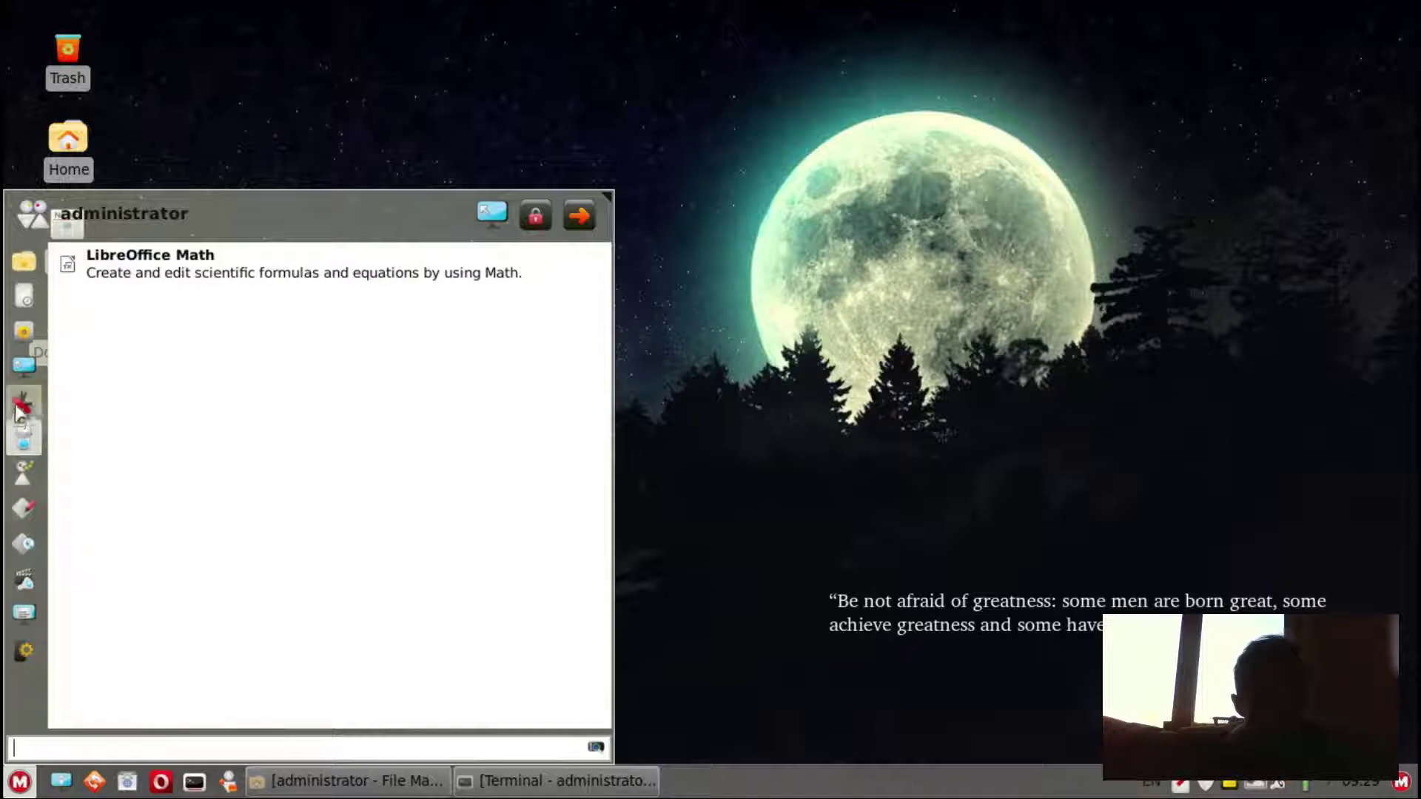
pyautogui.moveTo(23, 581)
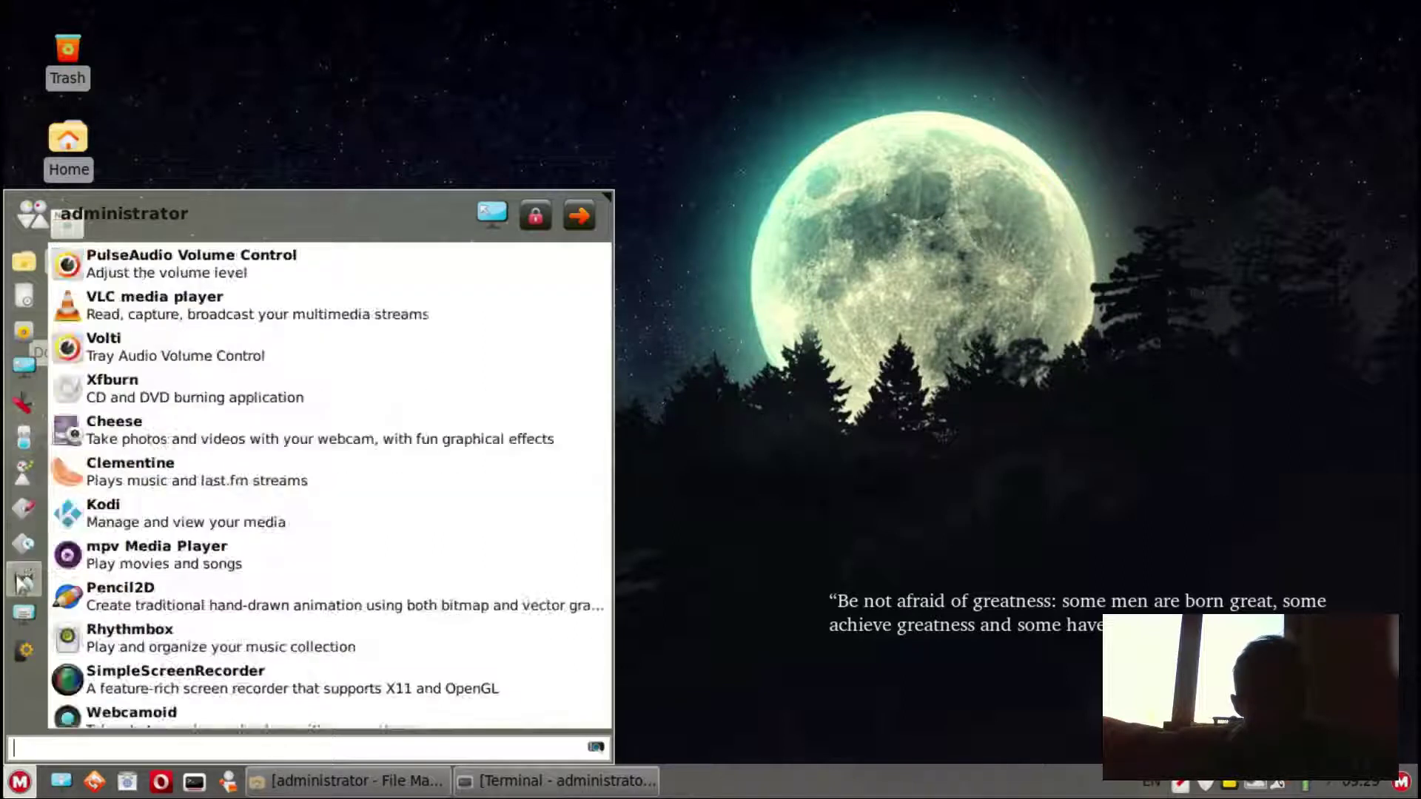
pyautogui.write('s')
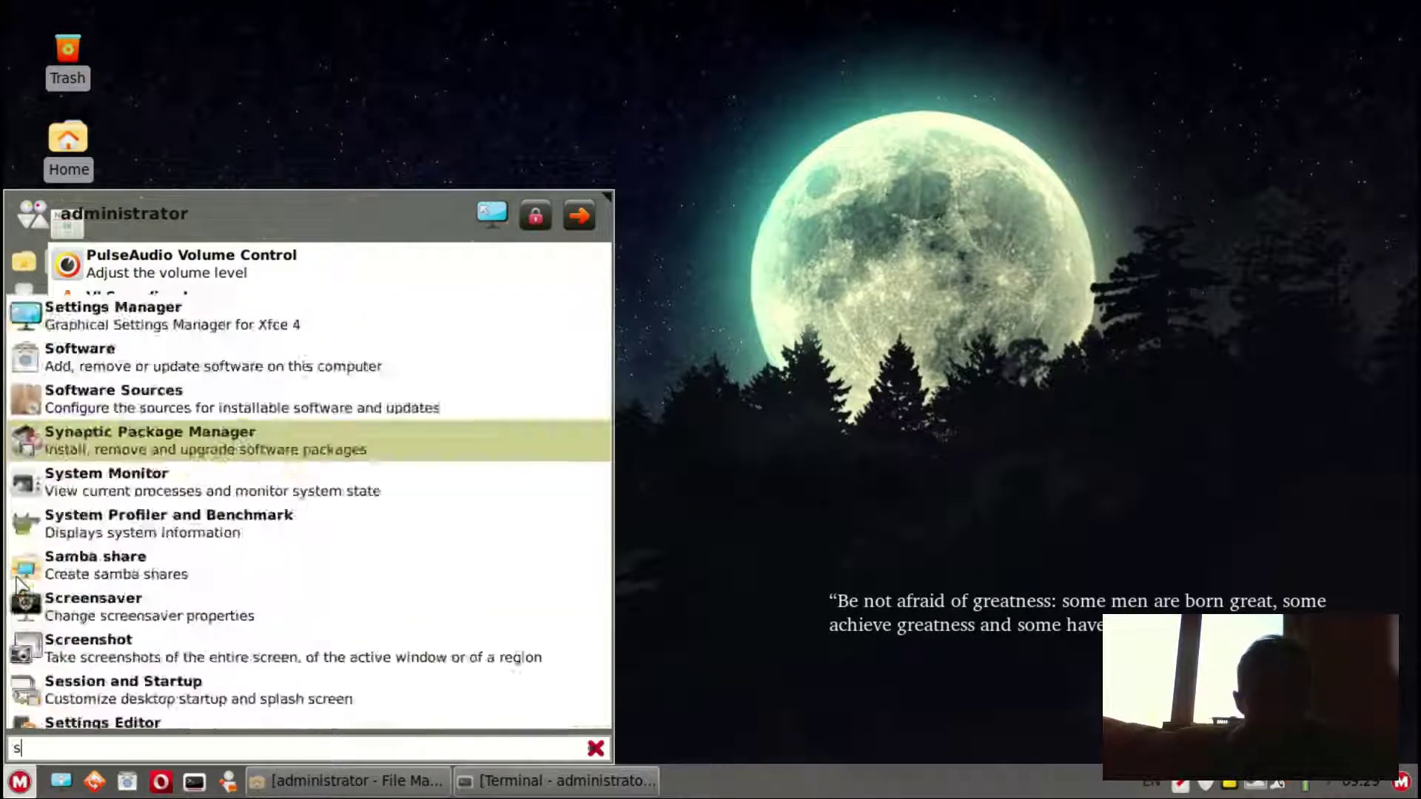
pyautogui.write('ys')
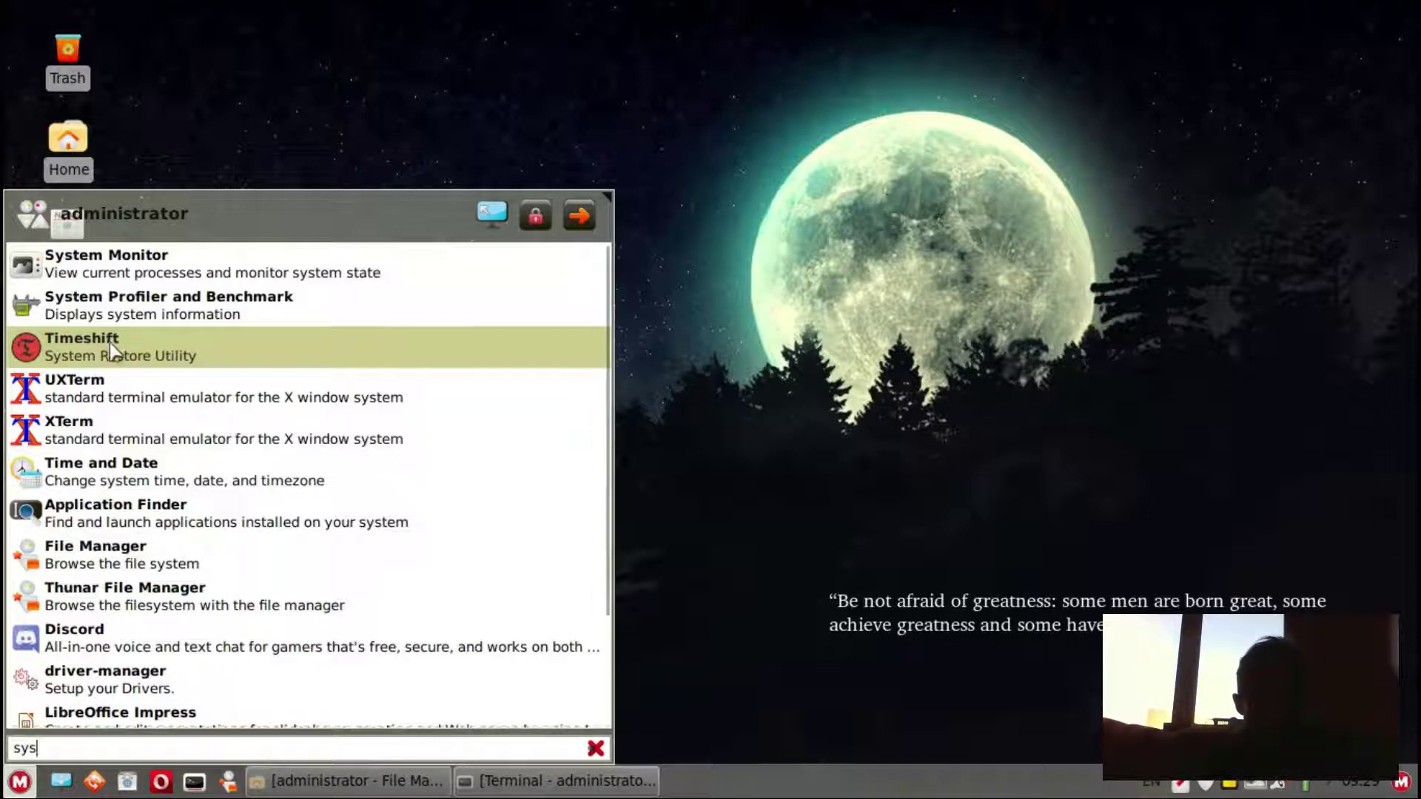
pyautogui.click(110, 277)
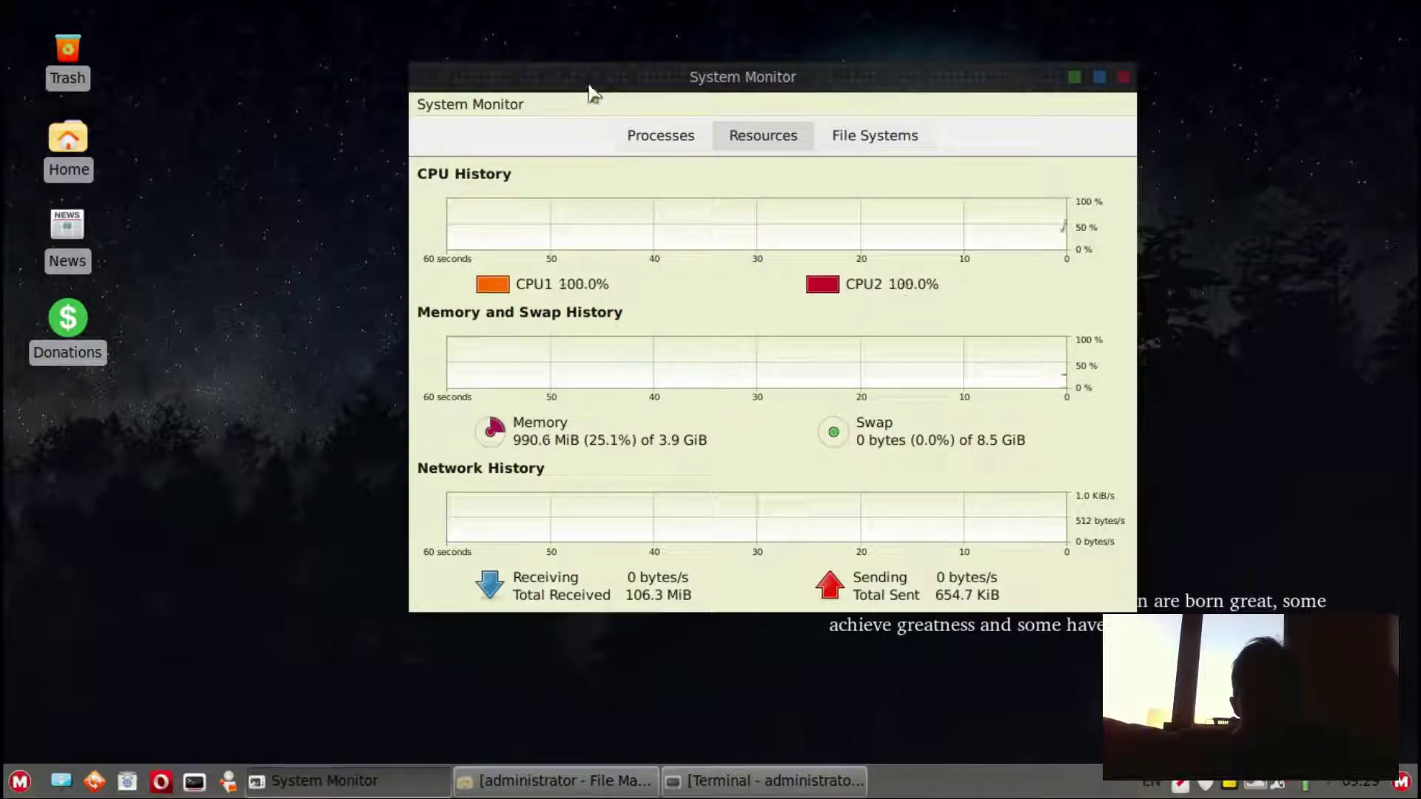
# Move System Monitor to the upper right to watch the CPU, memory, swap and network graphs.
pyautogui.moveTo(593, 92); pyautogui.dragTo(1415, 400)
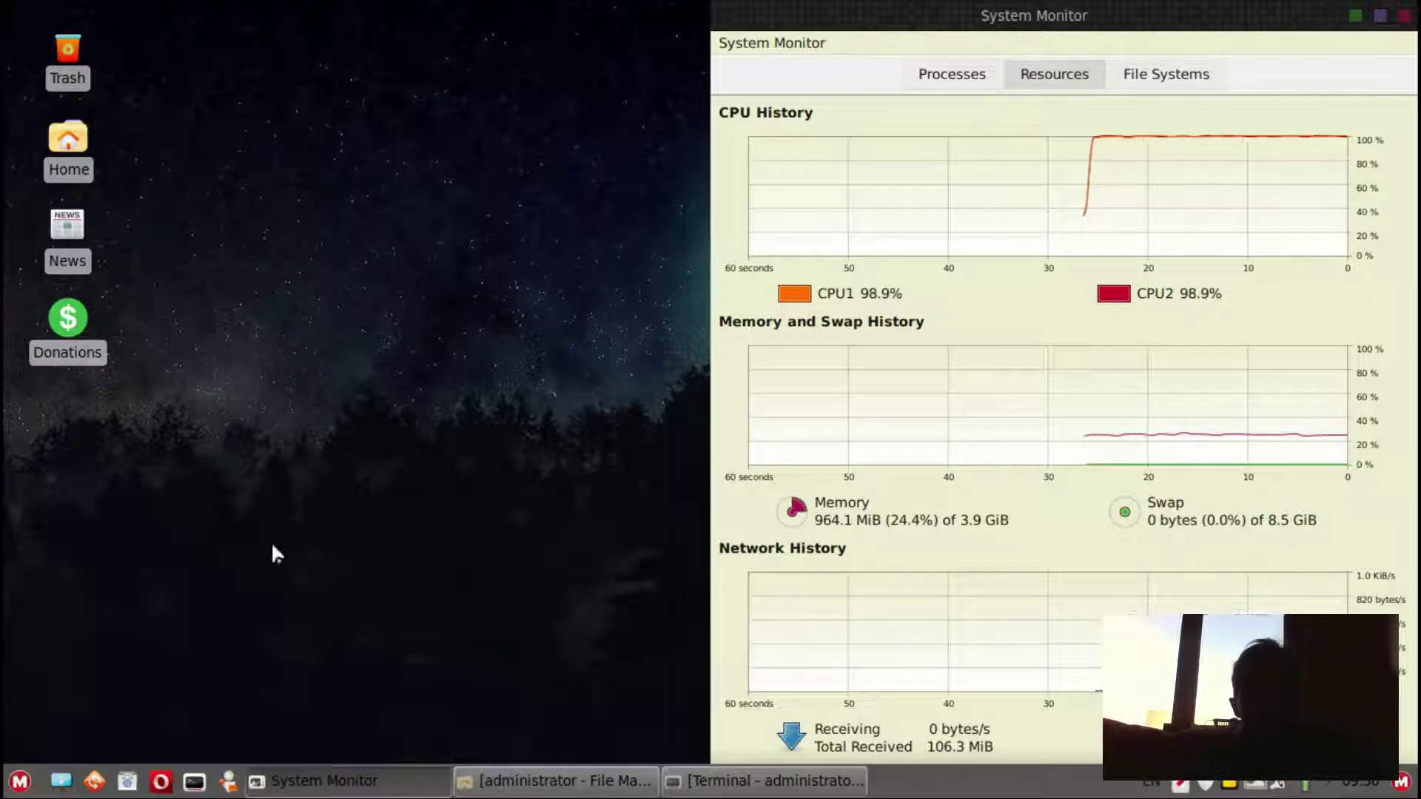
pyautogui.click(18, 784)
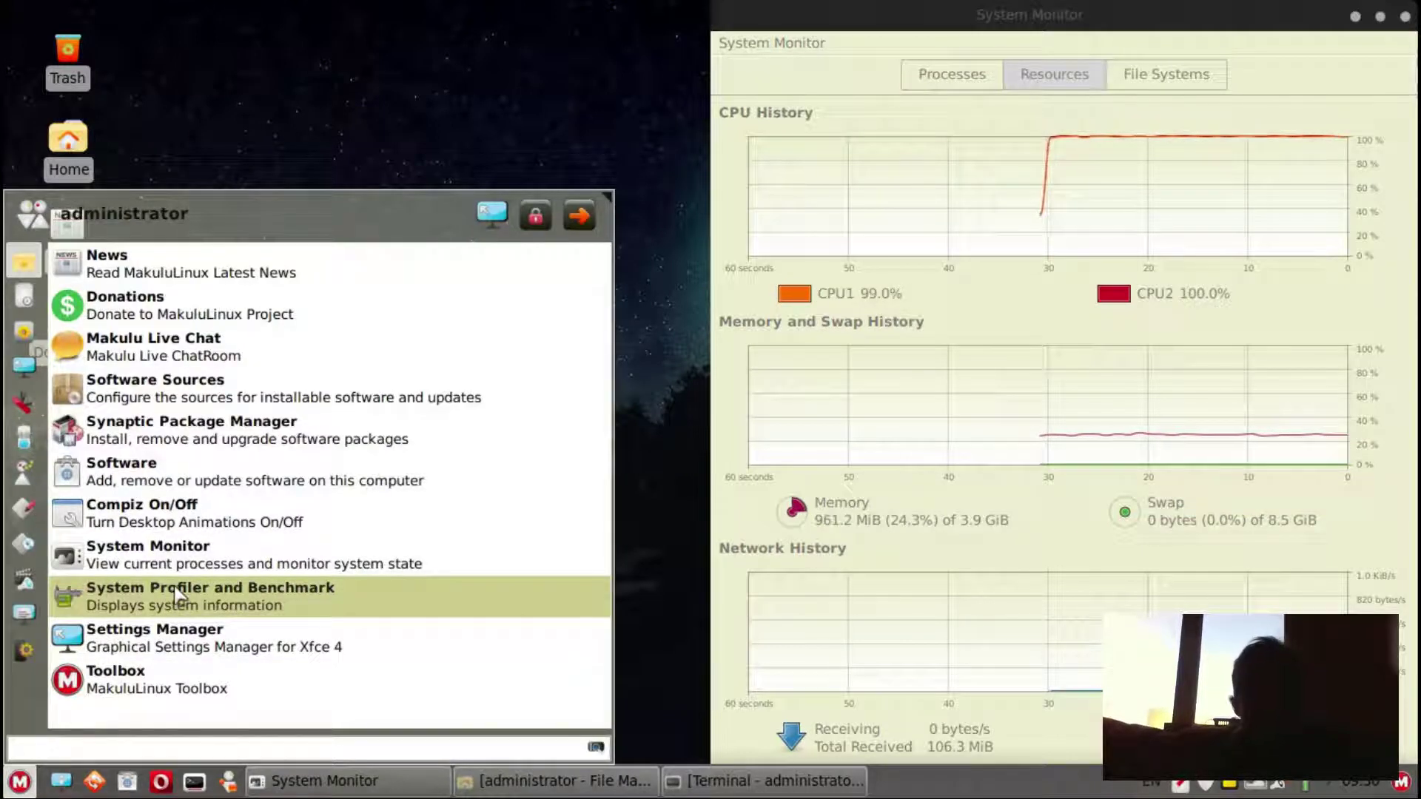
# Open Xfce Settings Manager from a menu search for 'se' and confirm turning Compiz 3D effects on.
pyautogui.write('se')
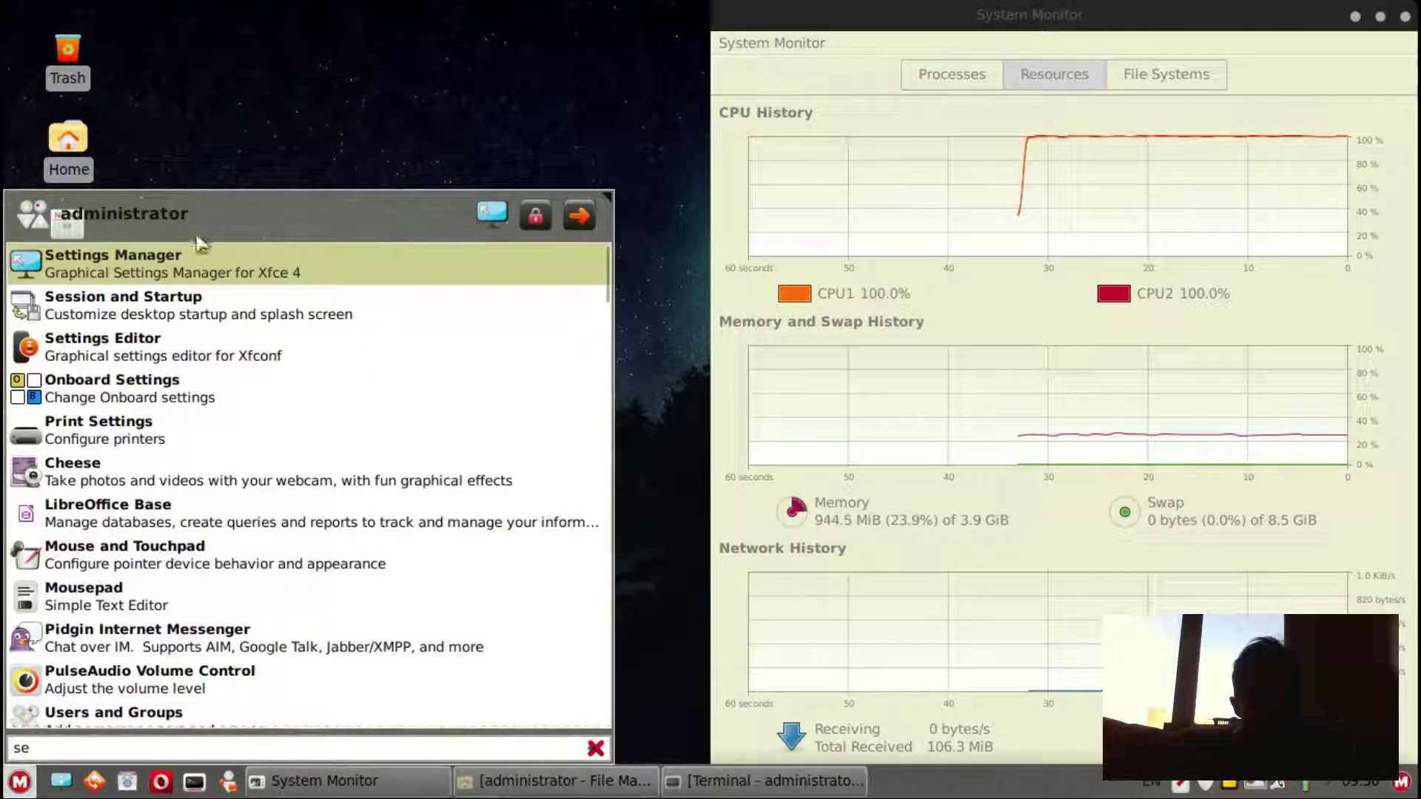
pyautogui.click(202, 252)
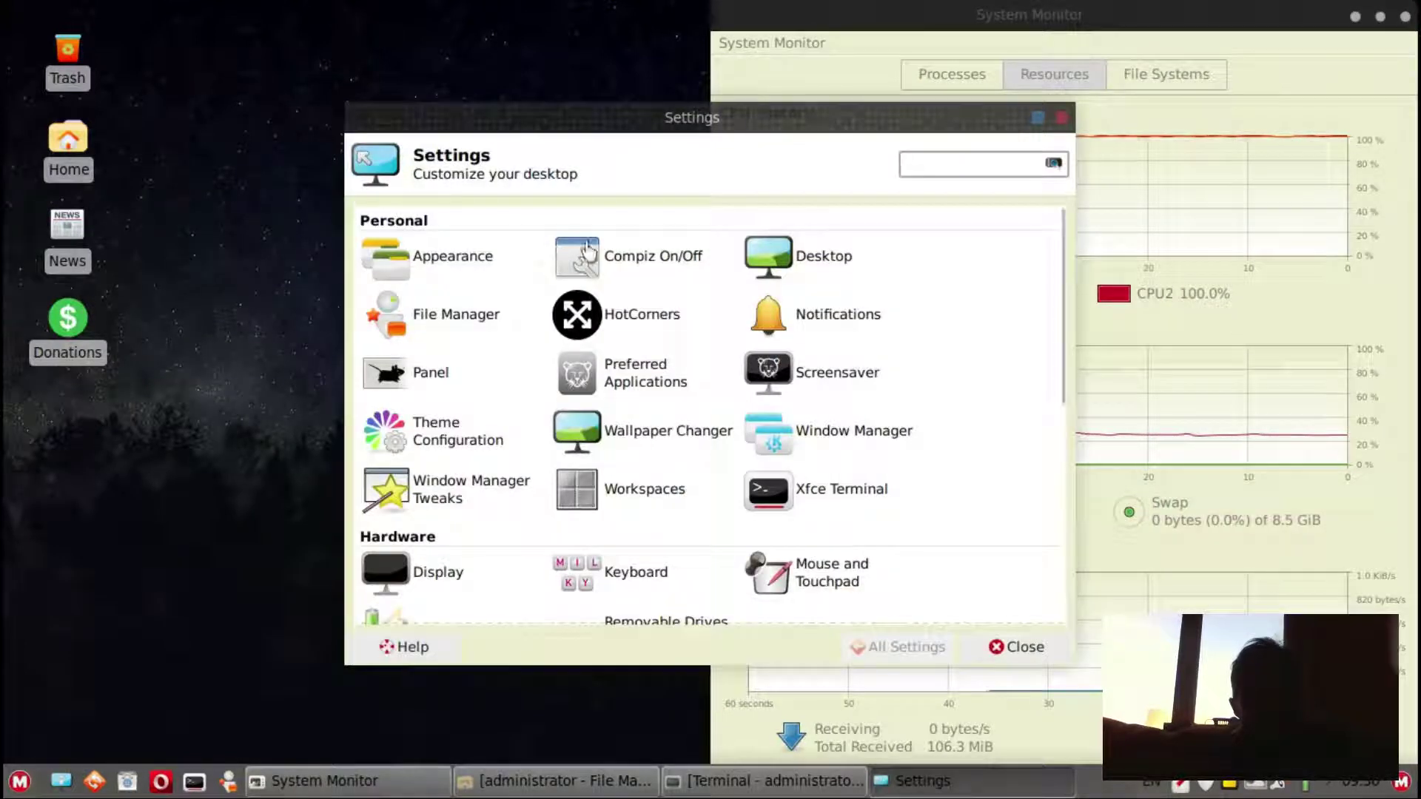
pyautogui.click(588, 251)
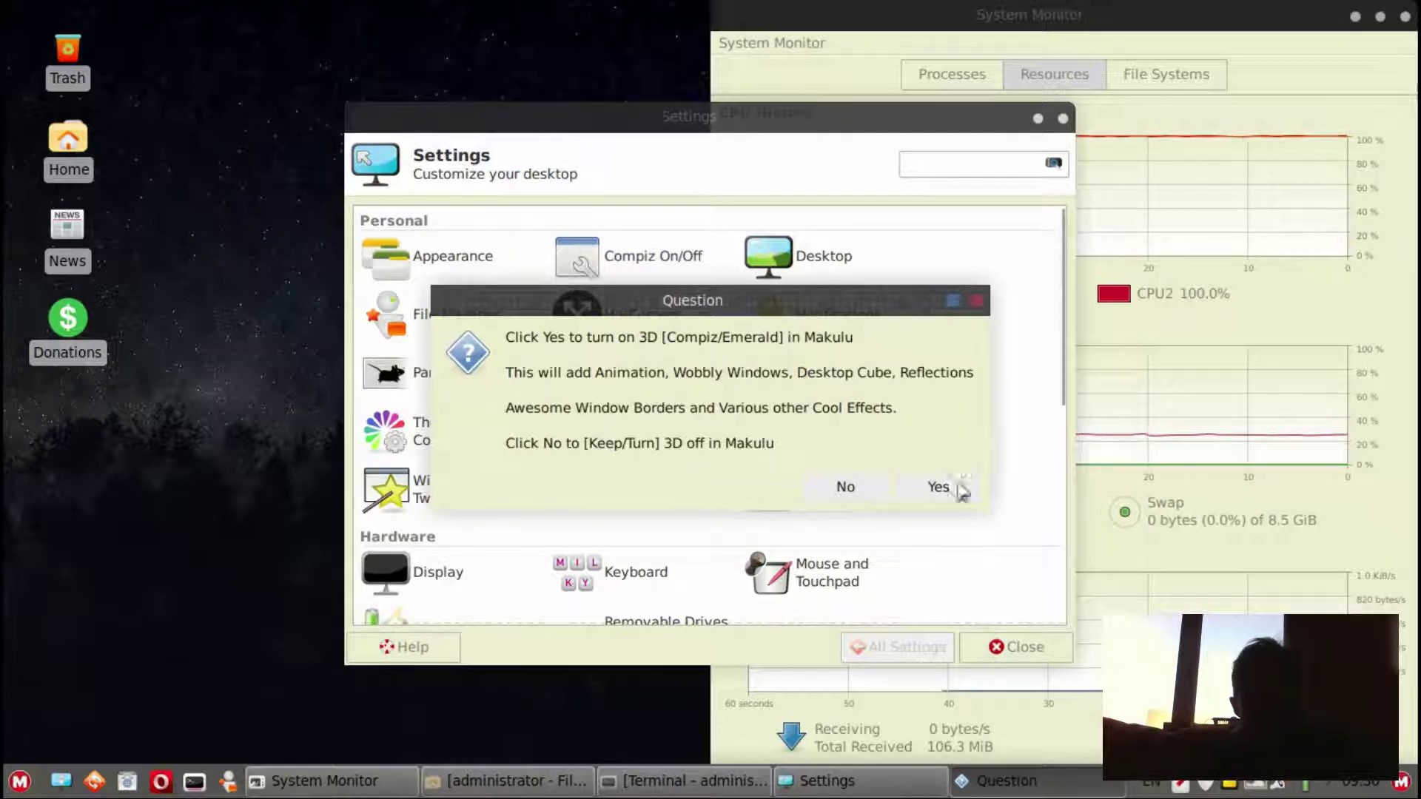
pyautogui.click(937, 487)
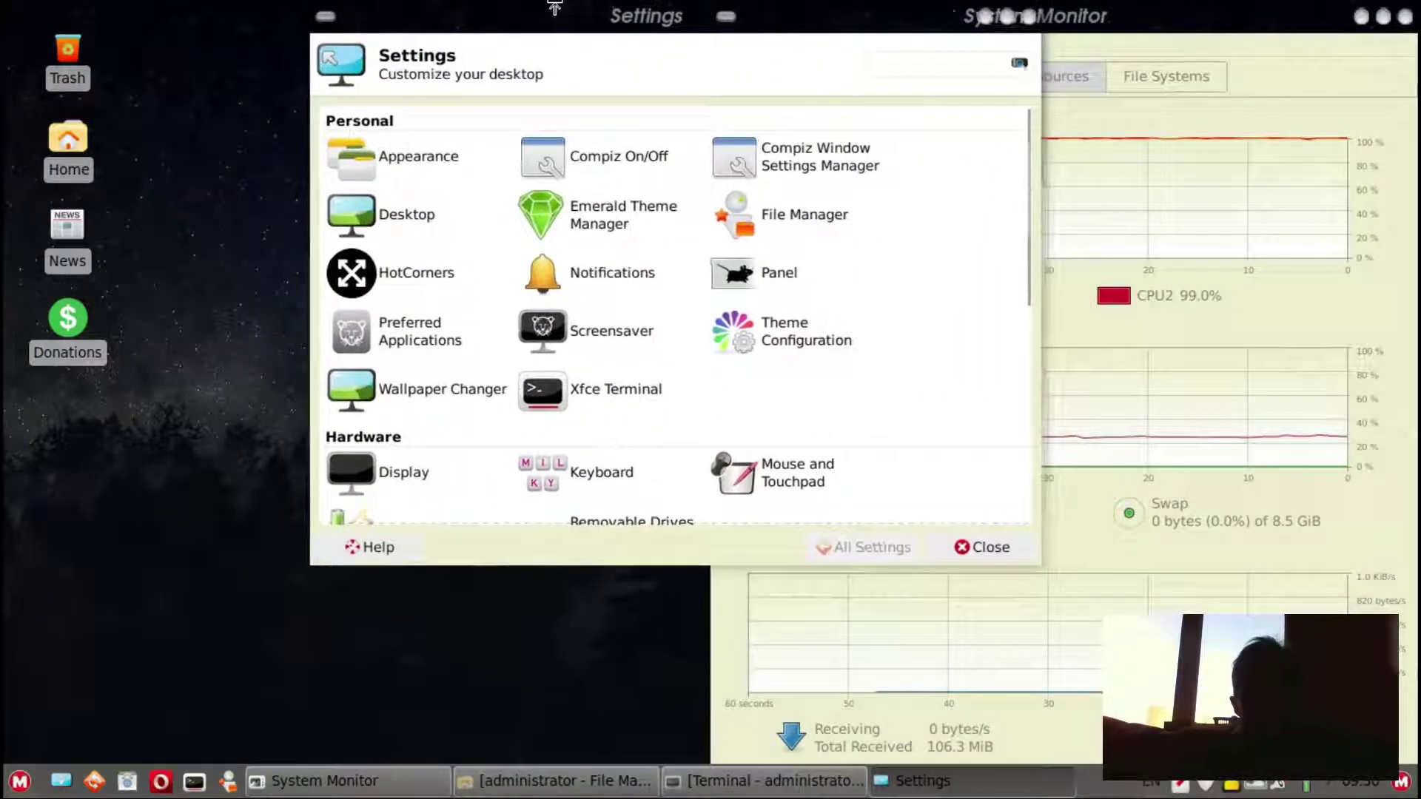
# Maximize Settings, open and close CompizConfig Settings Manager, then drag Settings to show the wobble effect.
pyautogui.doubleClick(1012, 26)
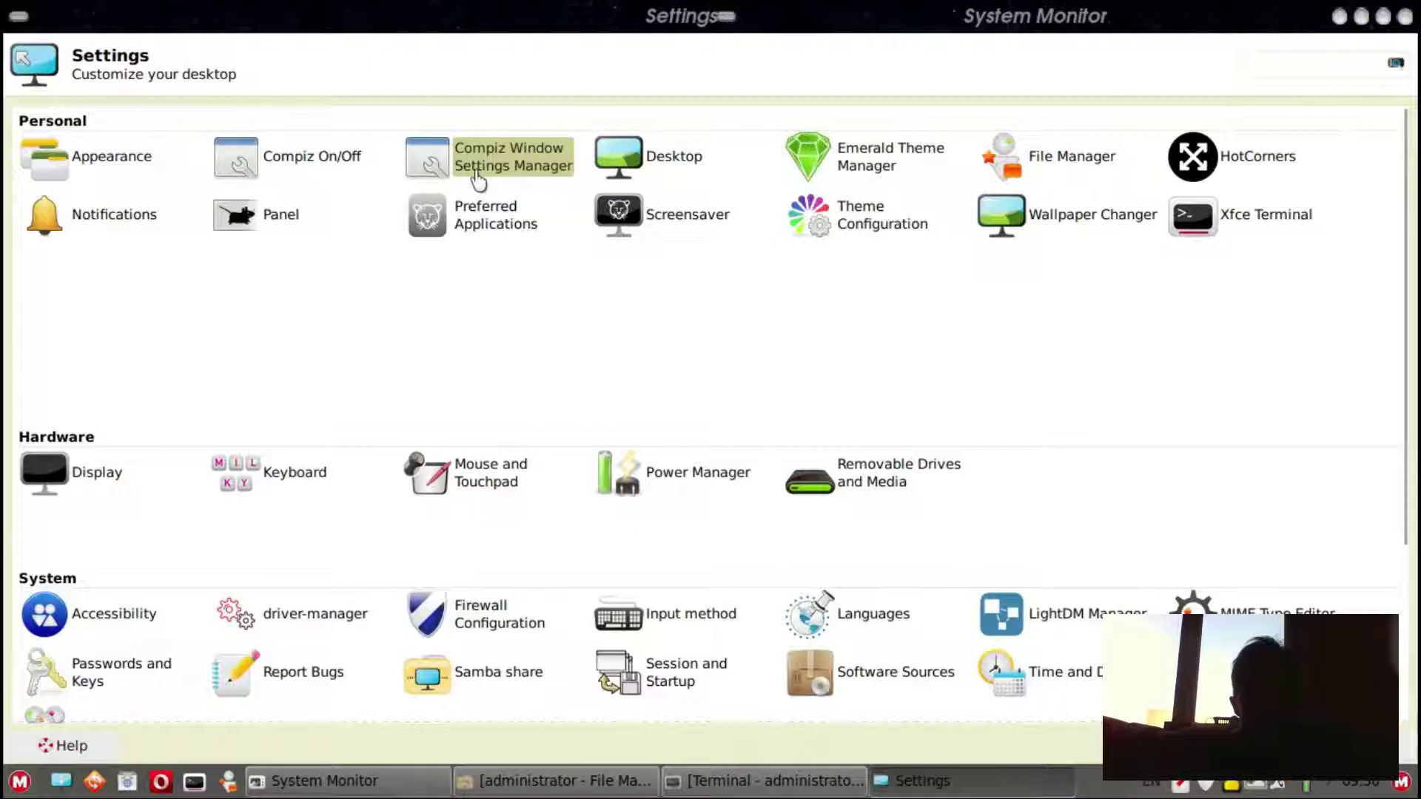
pyautogui.click(477, 170)
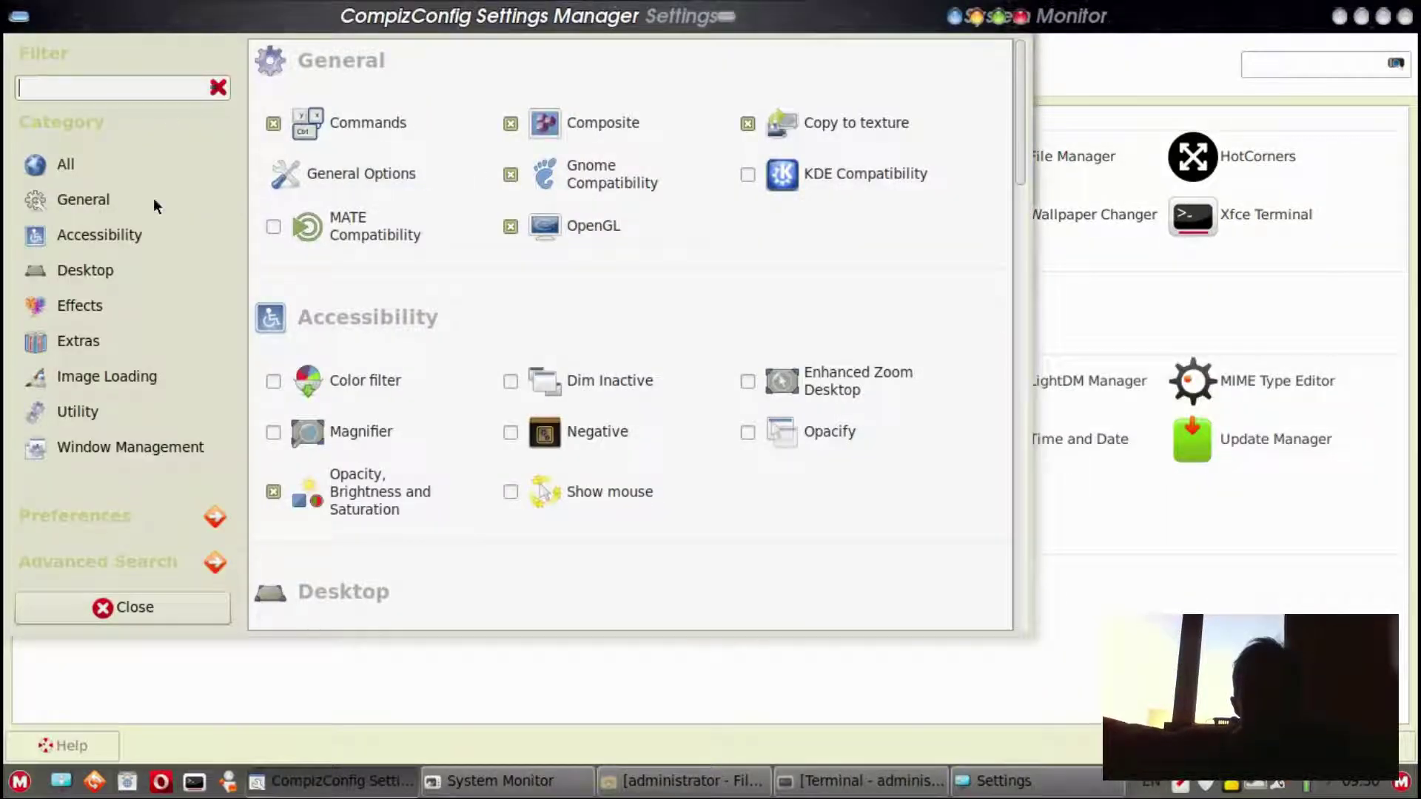
pyautogui.click(1022, 20)
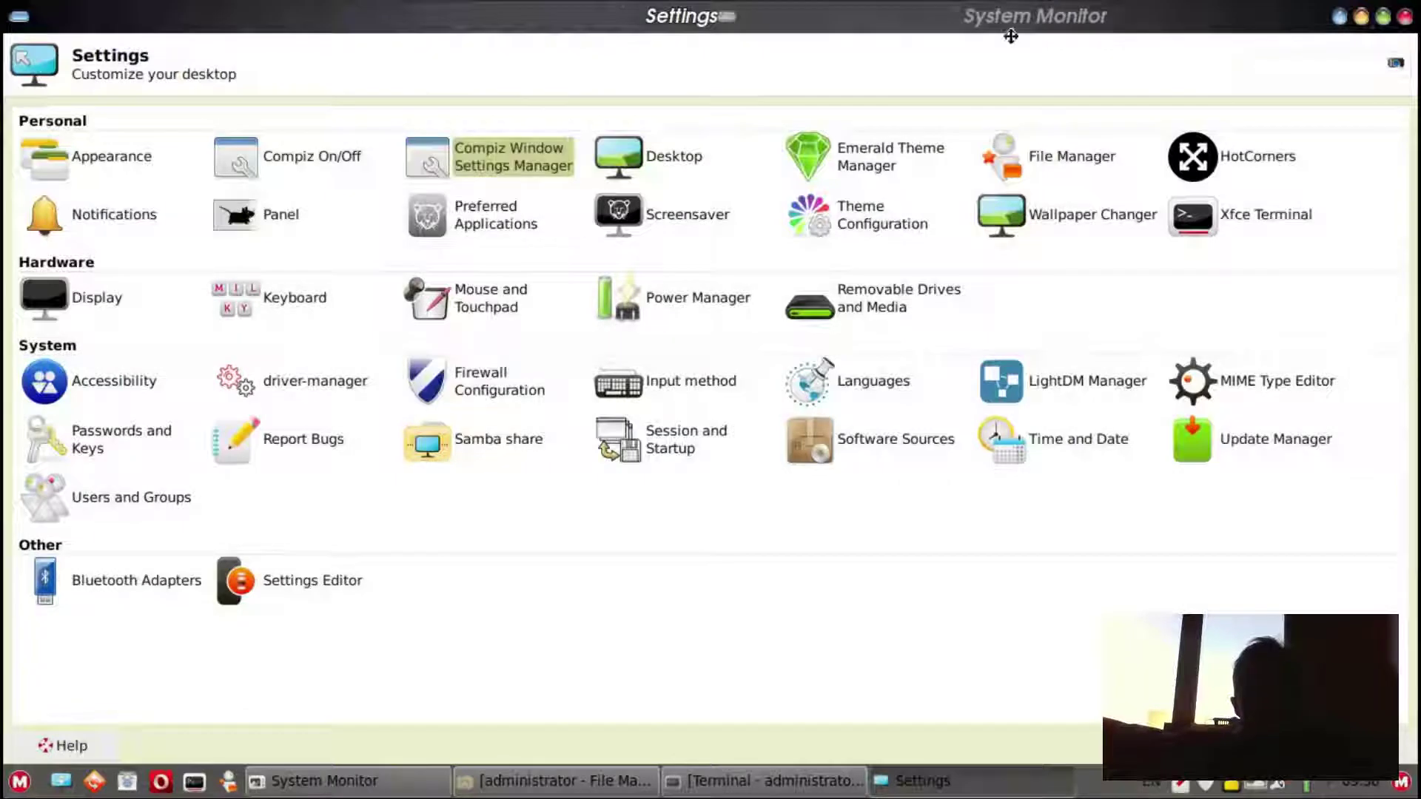
pyautogui.moveTo(651, 15); pyautogui.dragTo(780, 222)
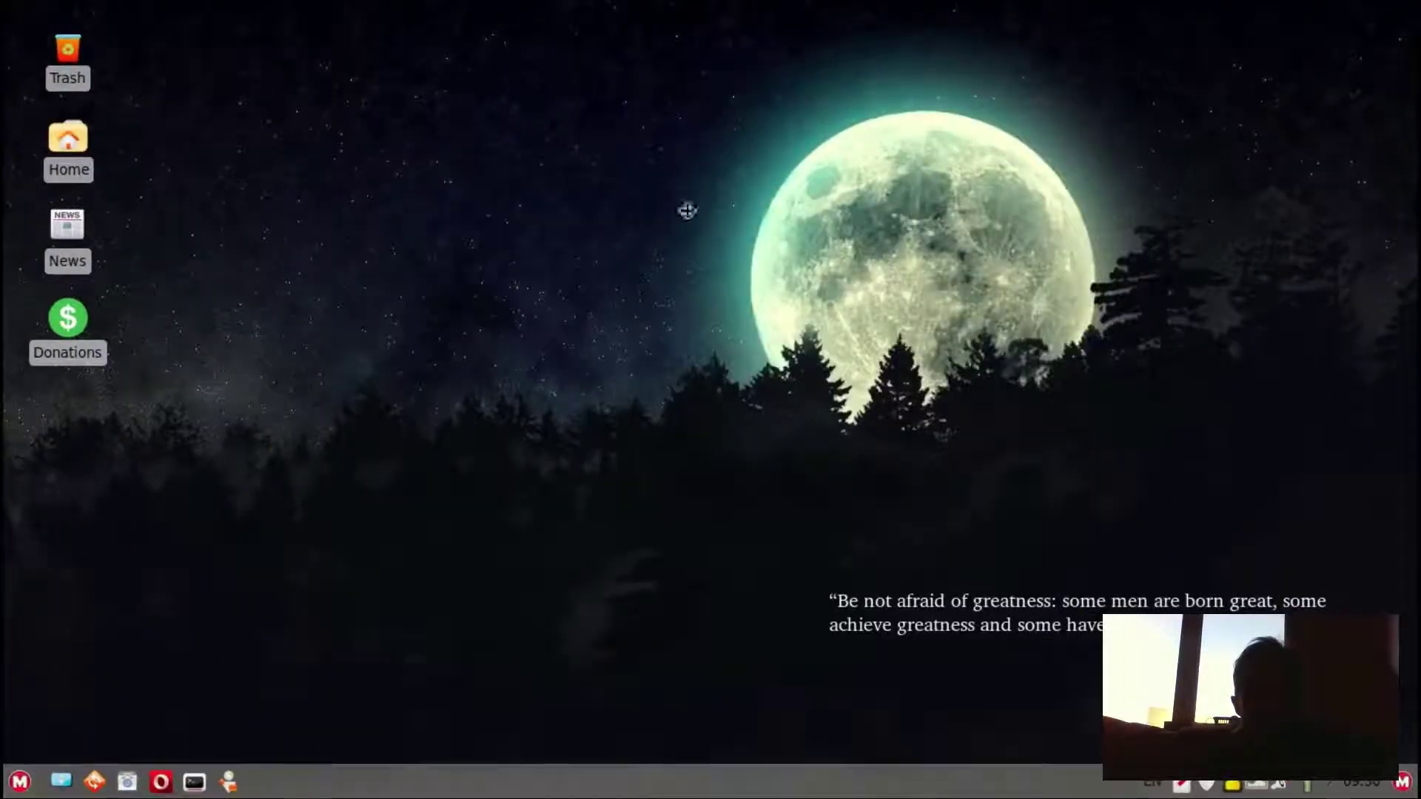
pyautogui.doubleClick(72, 147)
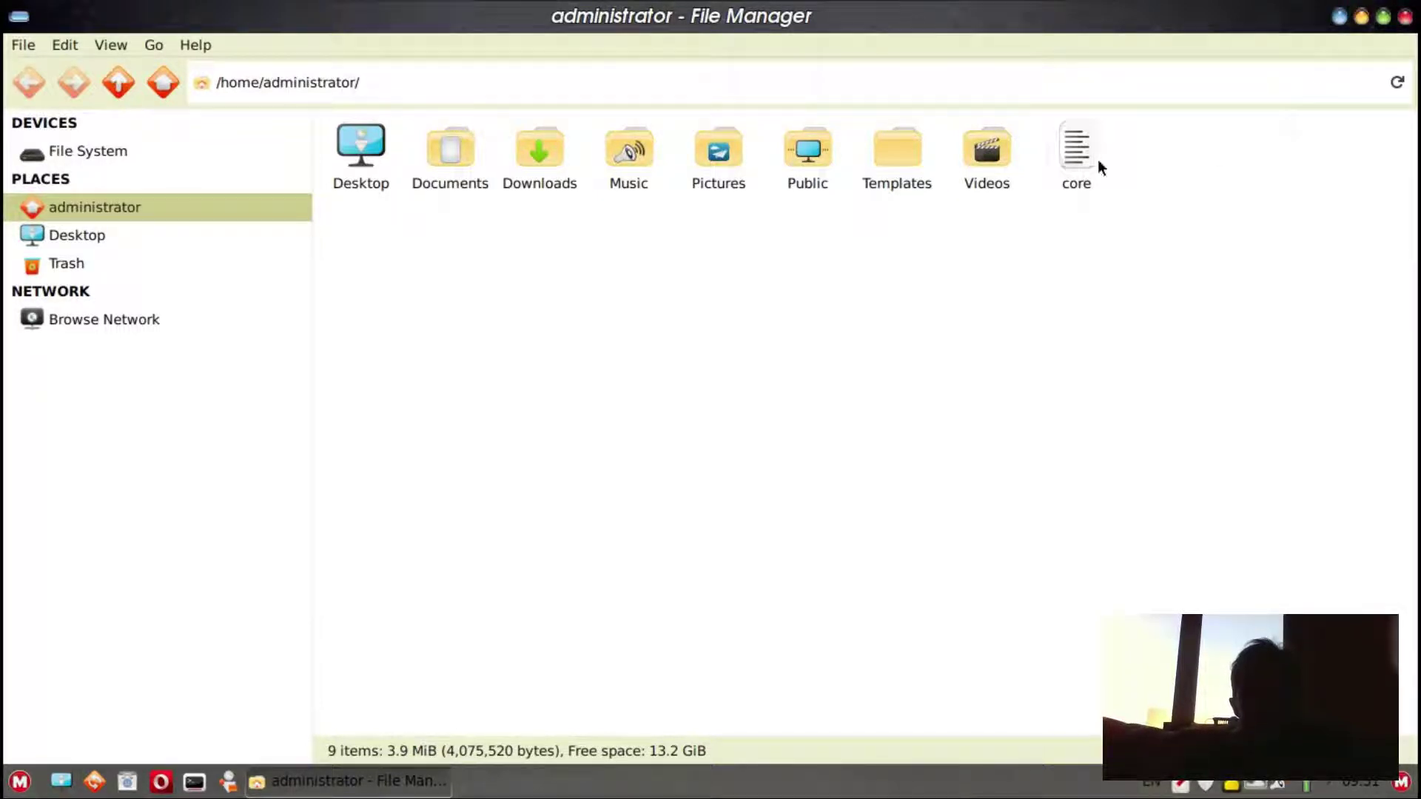
pyautogui.click(1362, 783)
pyautogui.click(1361, 783)
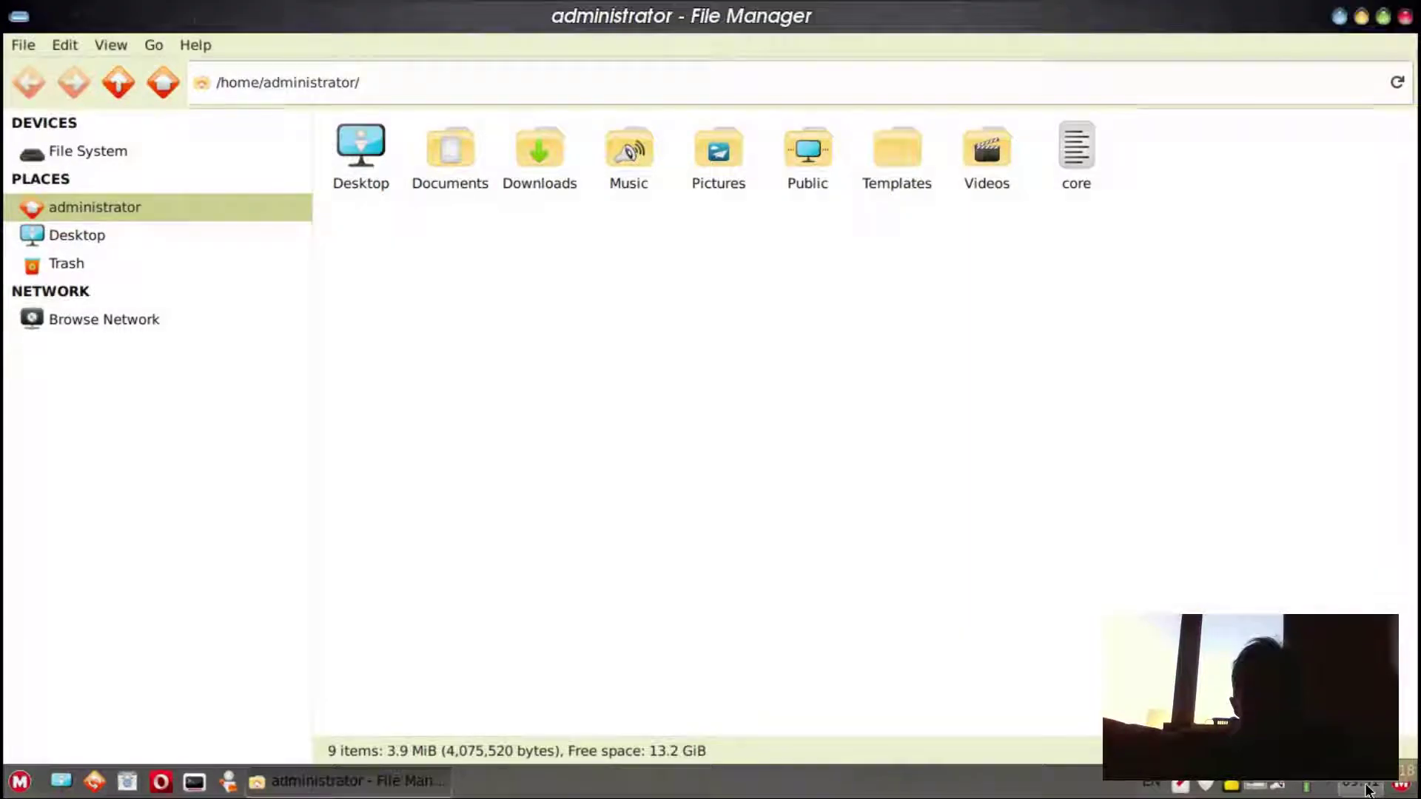
pyautogui.click(1404, 16)
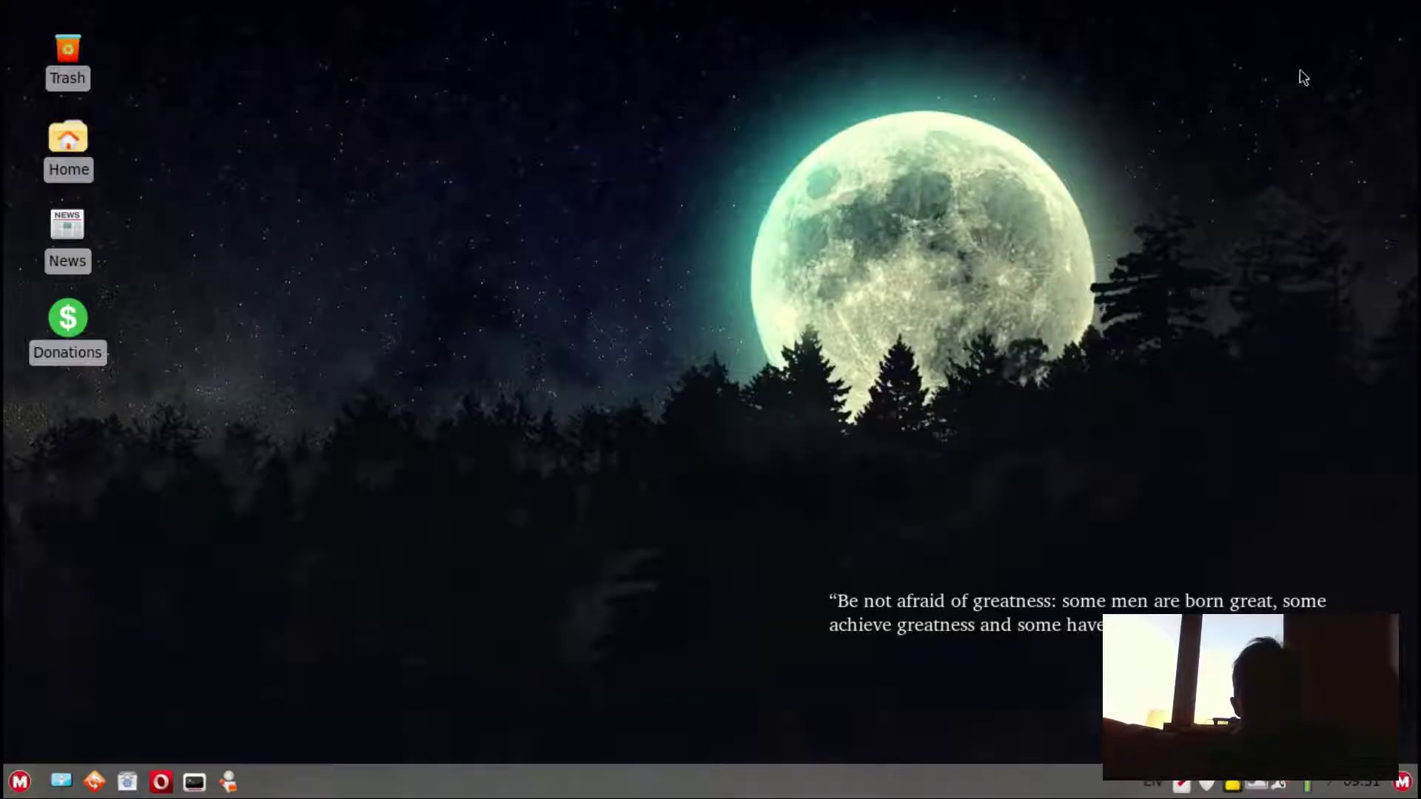
# Use the desktop's Change Wallpaper entry to pick the red tree painting in Variety.
pyautogui.rightClick(643, 297)
pyautogui.moveTo(649, 418)
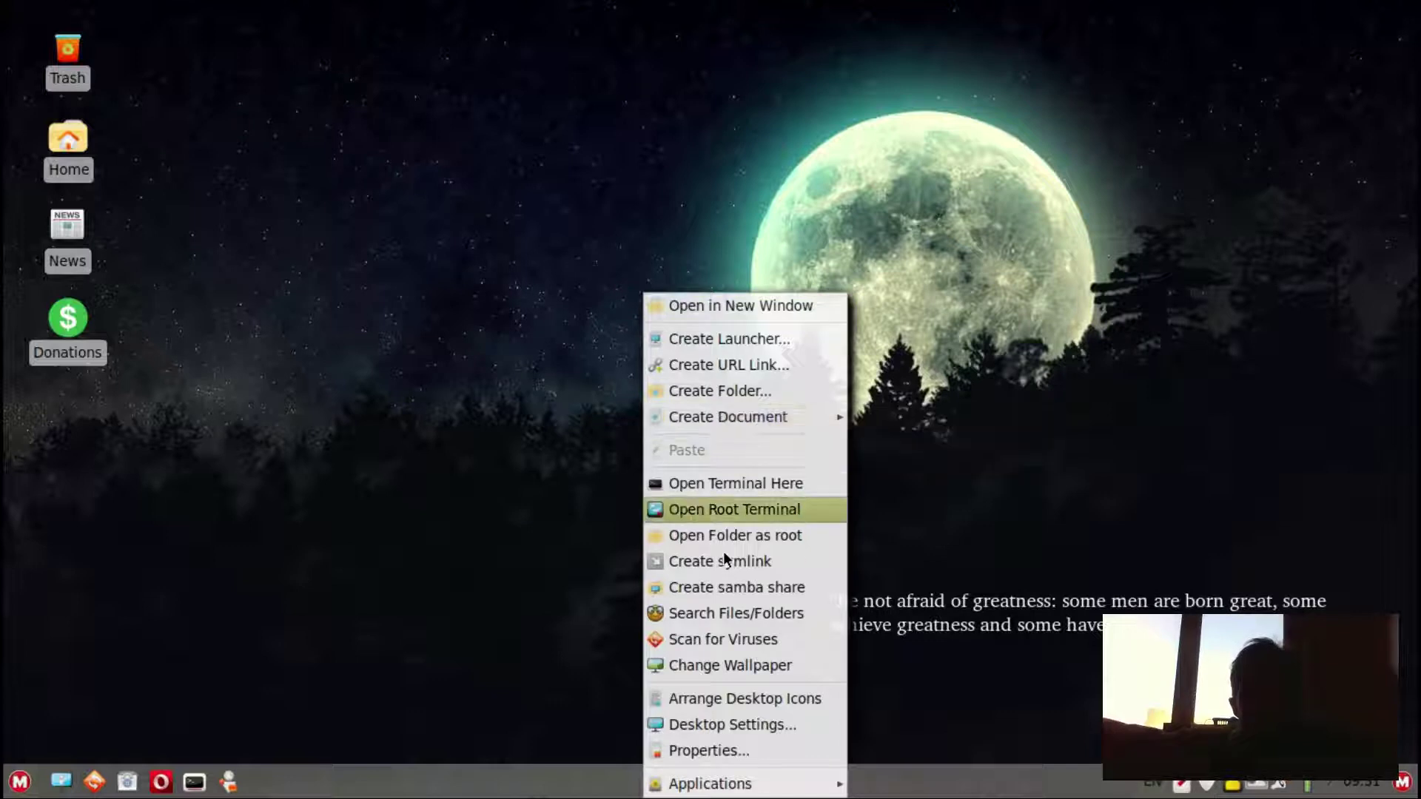
pyautogui.click(730, 670)
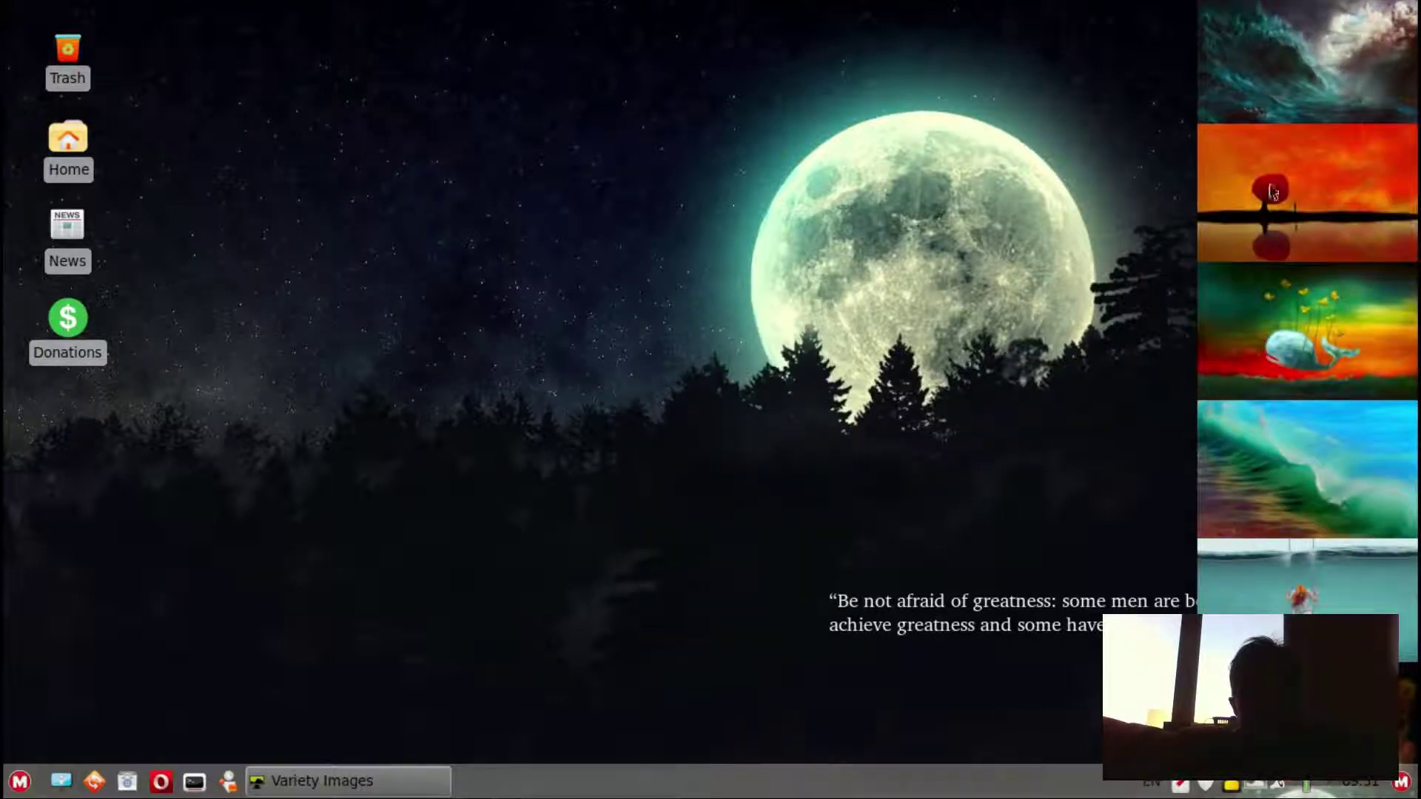
pyautogui.click(1273, 192)
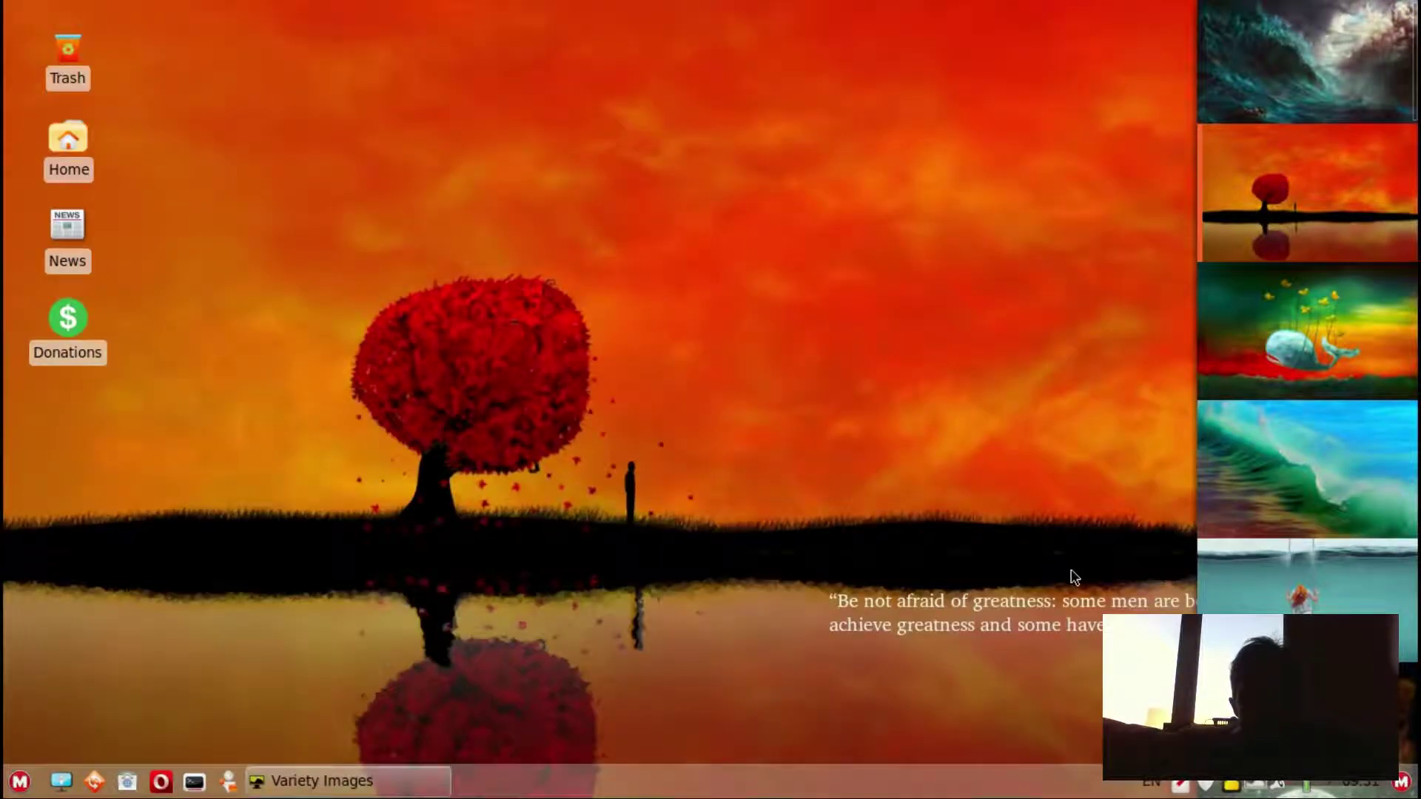
pyautogui.moveTo(446, 775)
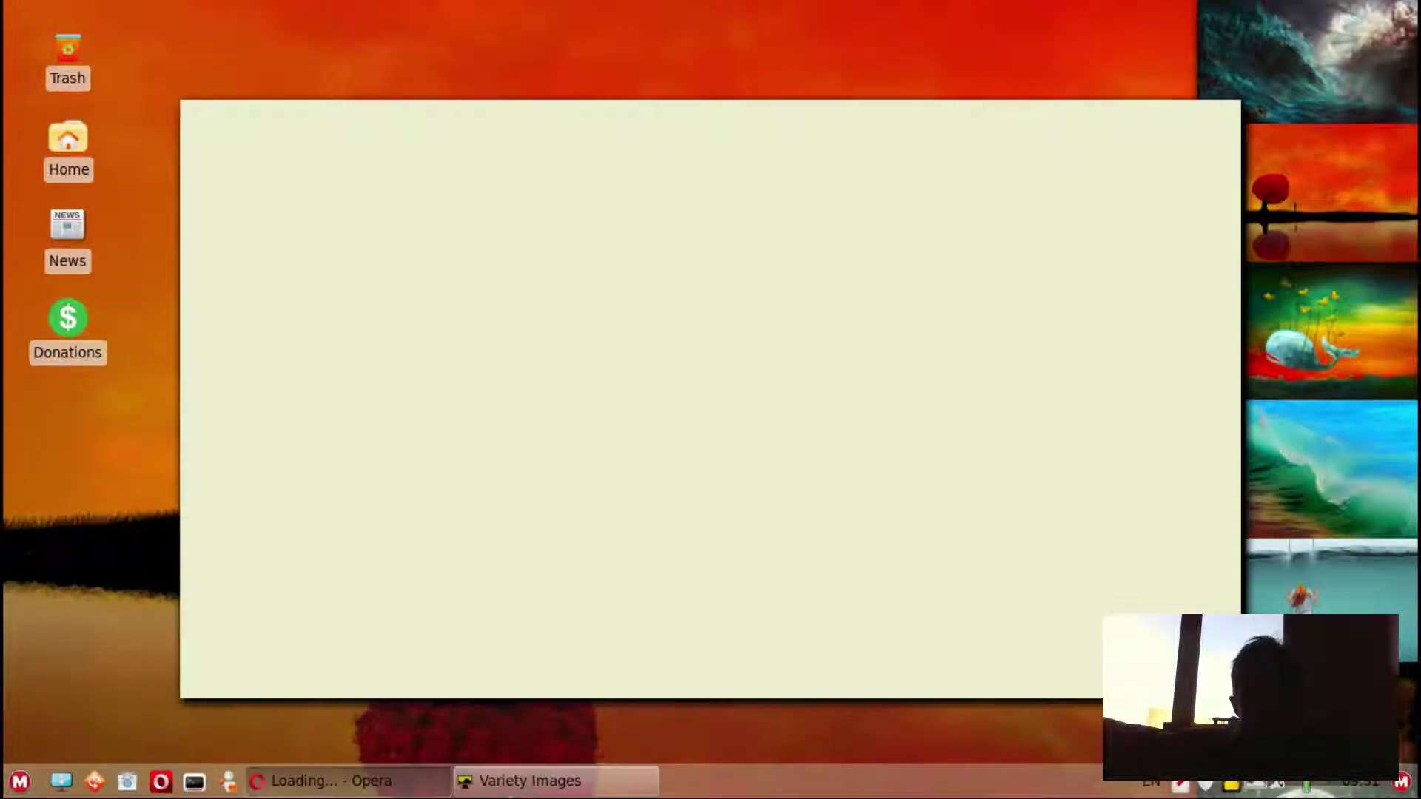
pyautogui.moveTo(527, 792)
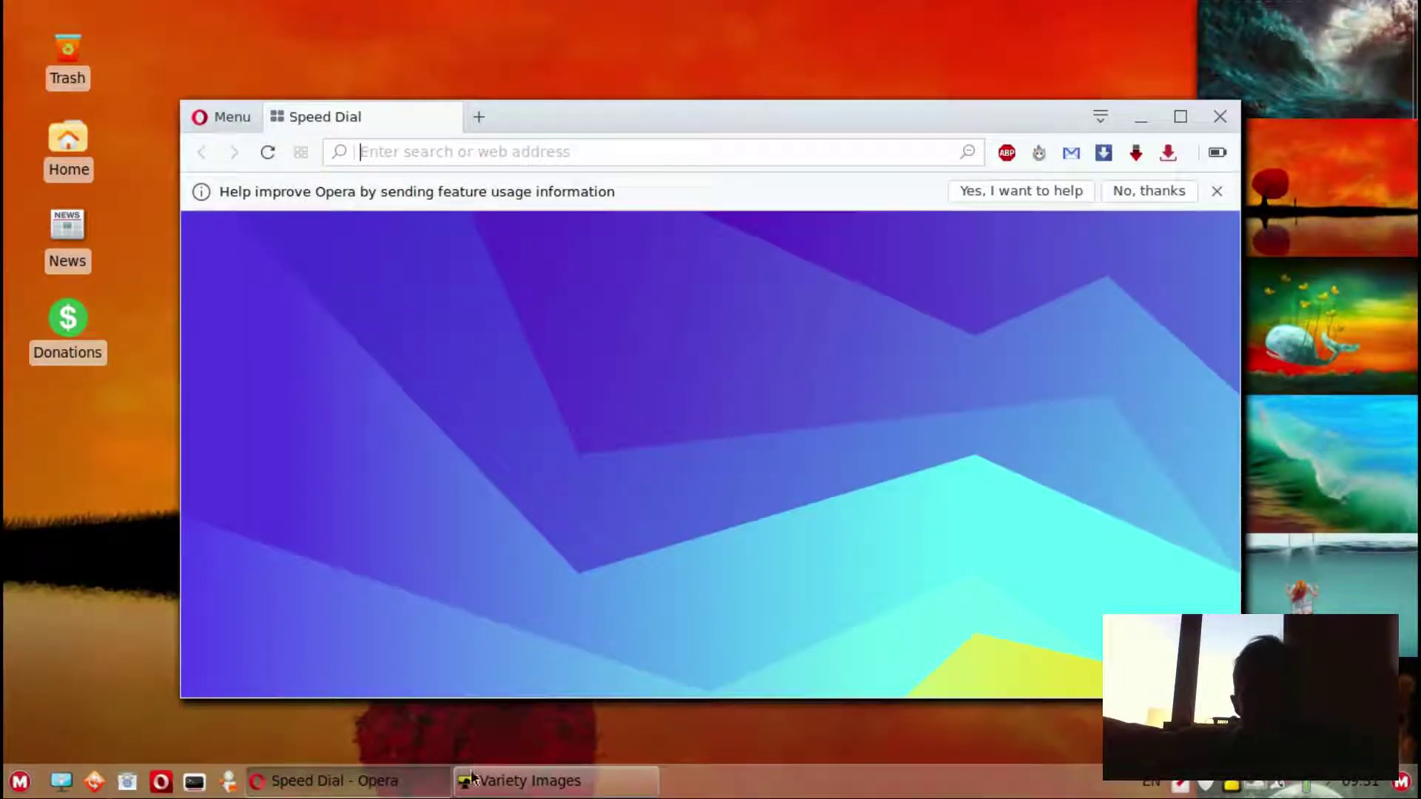
# Launch Opera and let its Speed Dial page with Google search and site tiles load.
pyautogui.moveTo(570, 790)
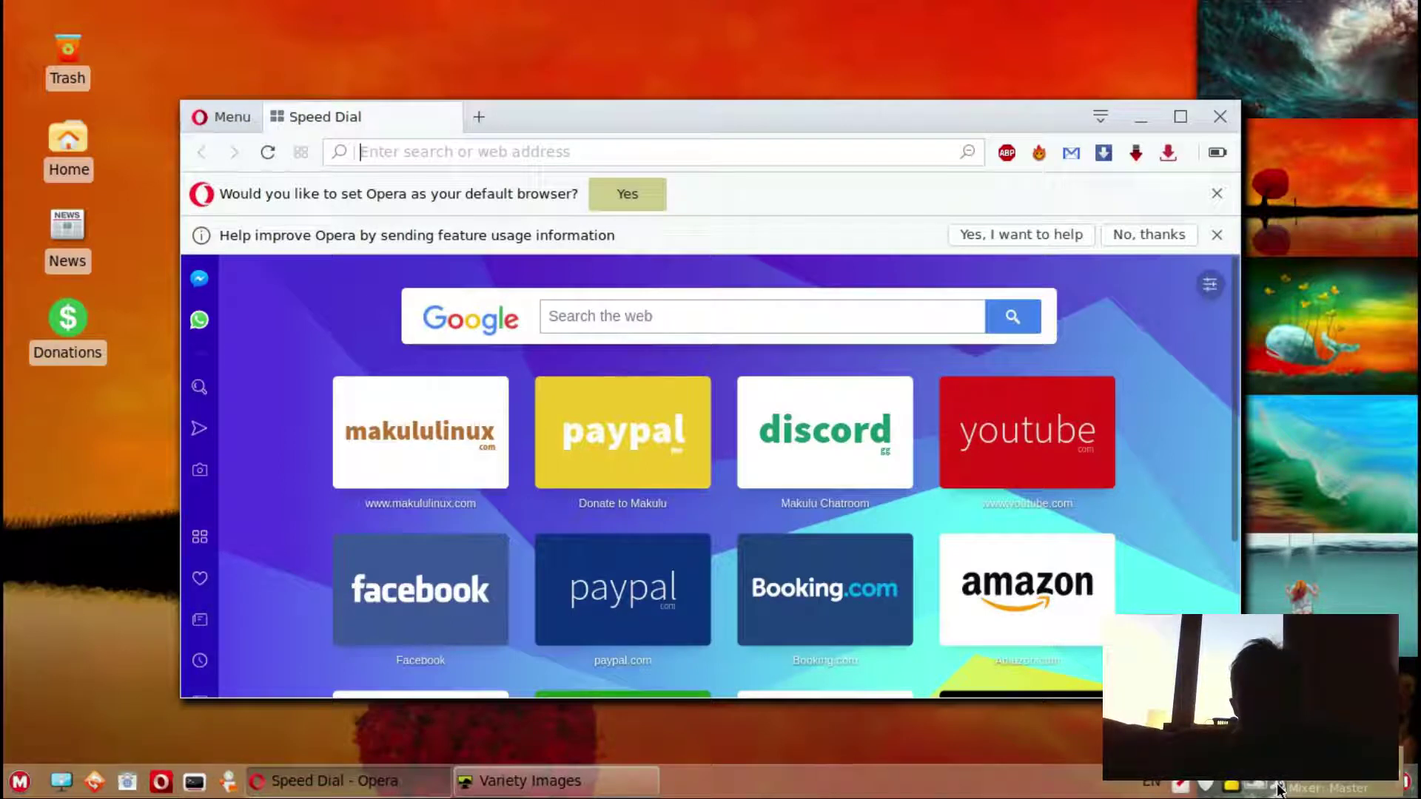
pyautogui.click(14, 22)
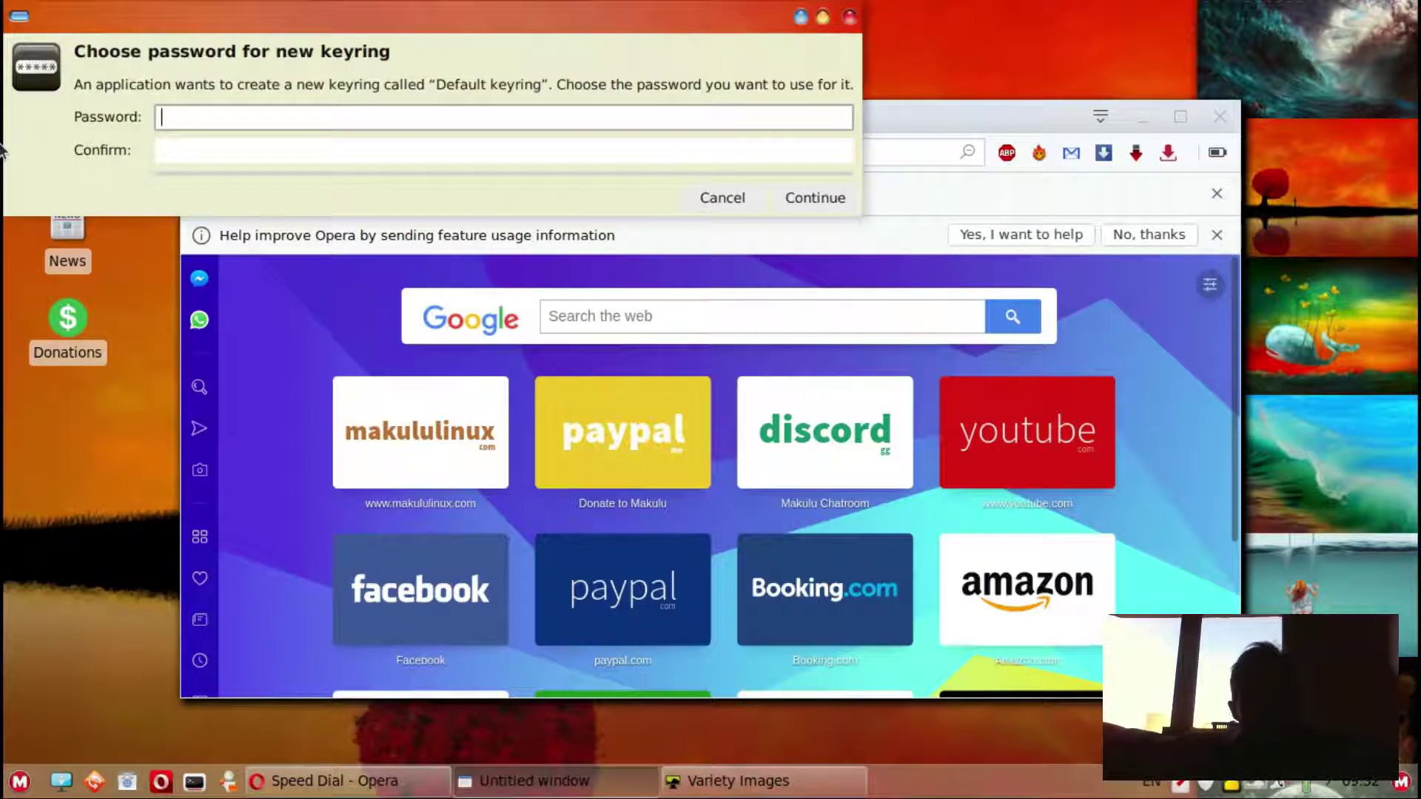
# Cancel the 'Default keyring' password request without creating a keyring, then close Opera.
pyautogui.click(850, 17)
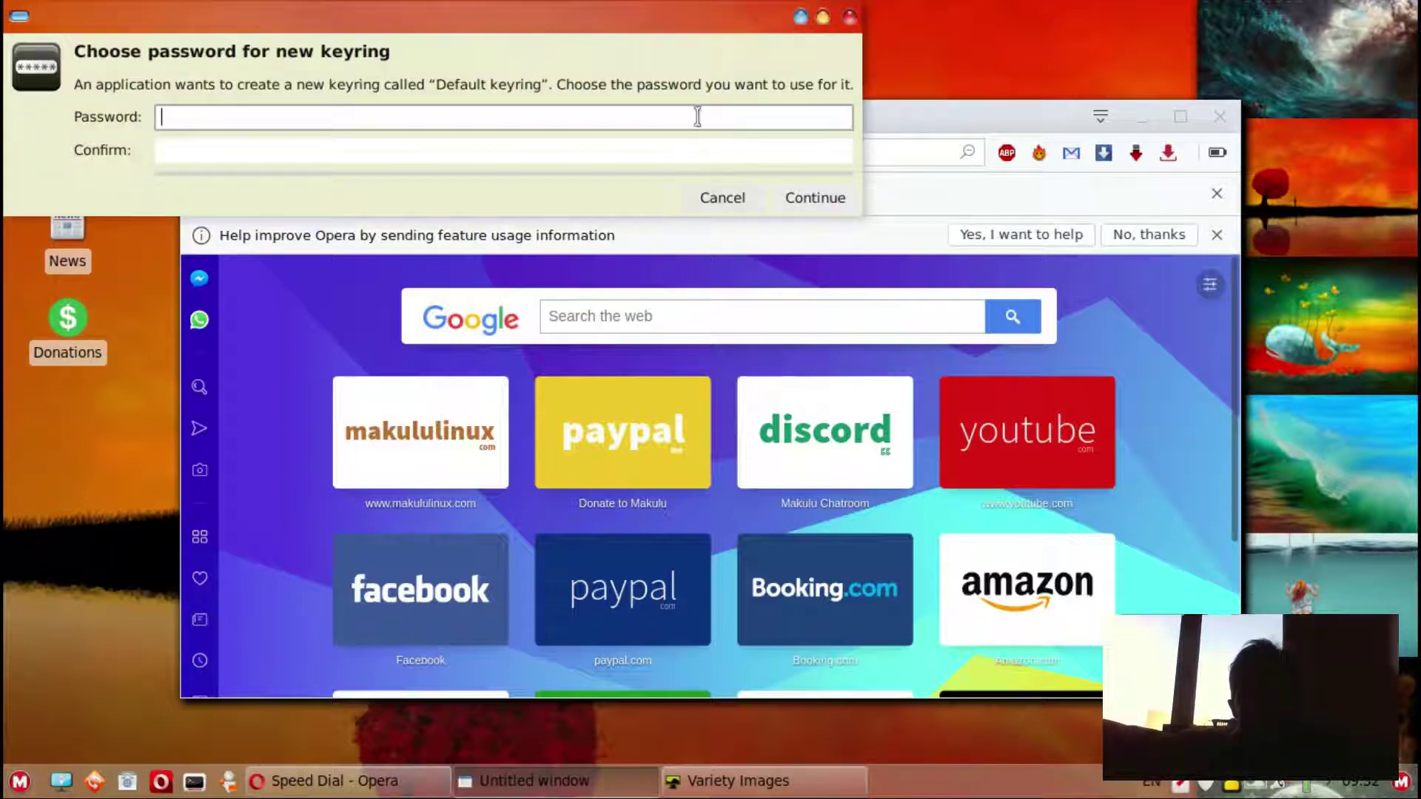
pyautogui.write('*****')
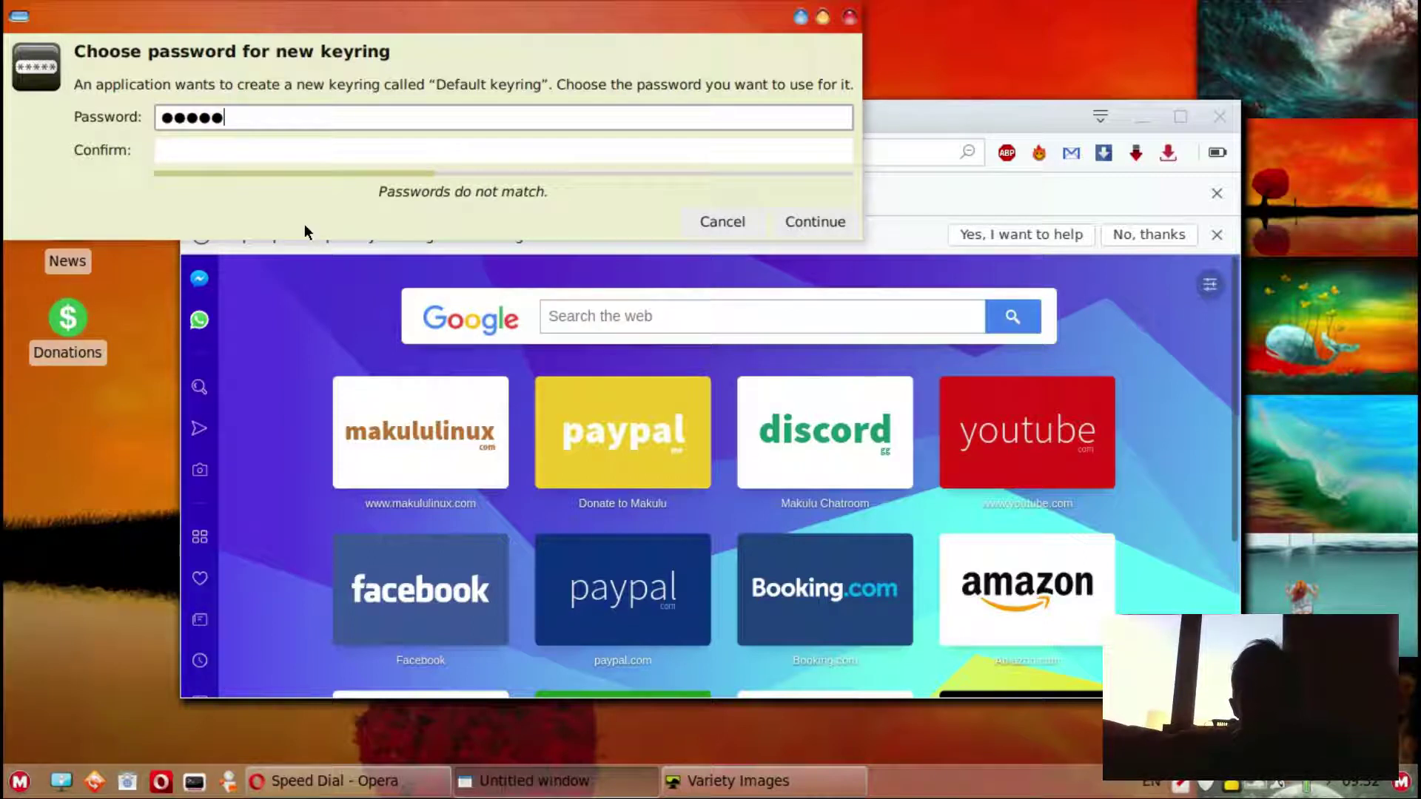
pyautogui.press('BackSpace')
pyautogui.press('BackSpace')
pyautogui.press('BackSpace')
pyautogui.press('BackSpace')
pyautogui.press('BackSpace')
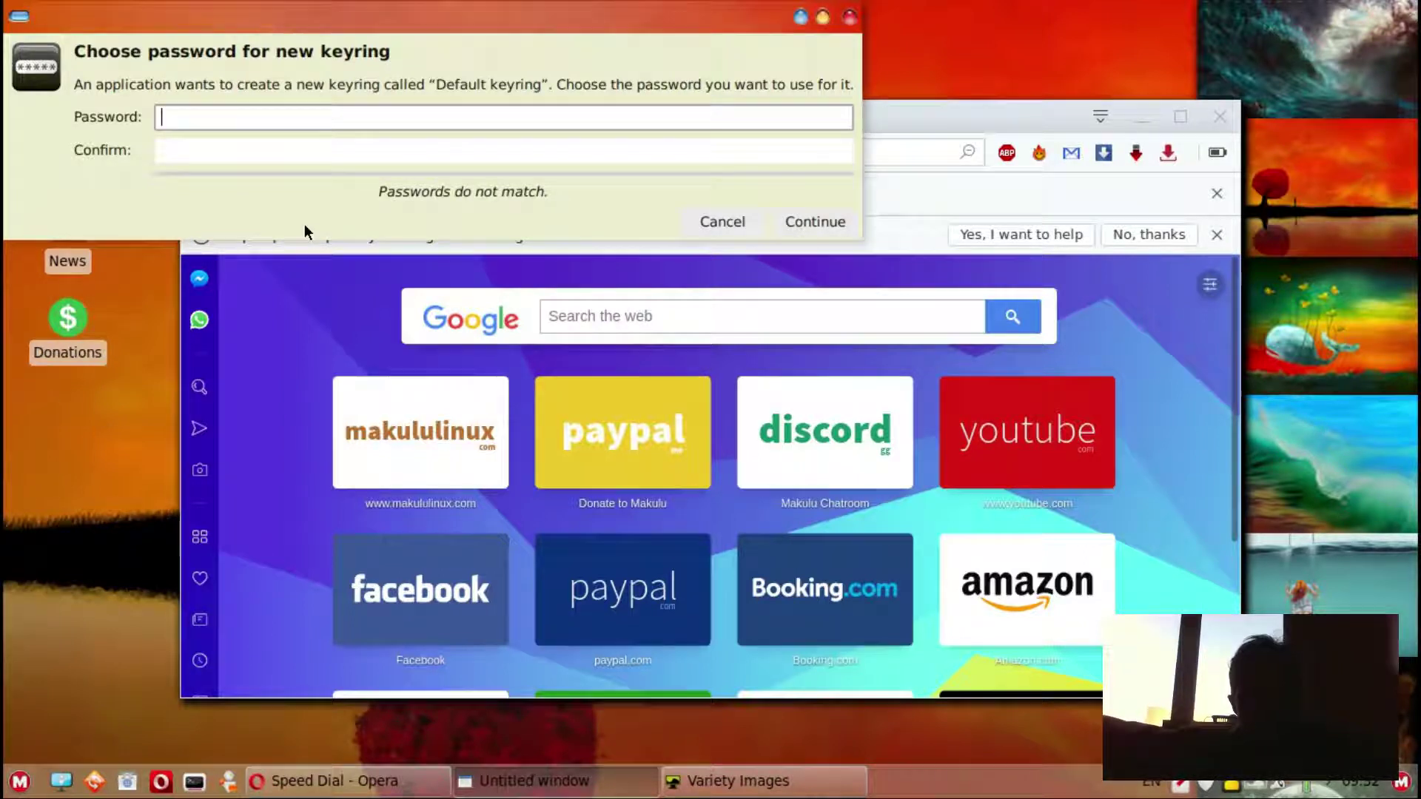
pyautogui.click(722, 221)
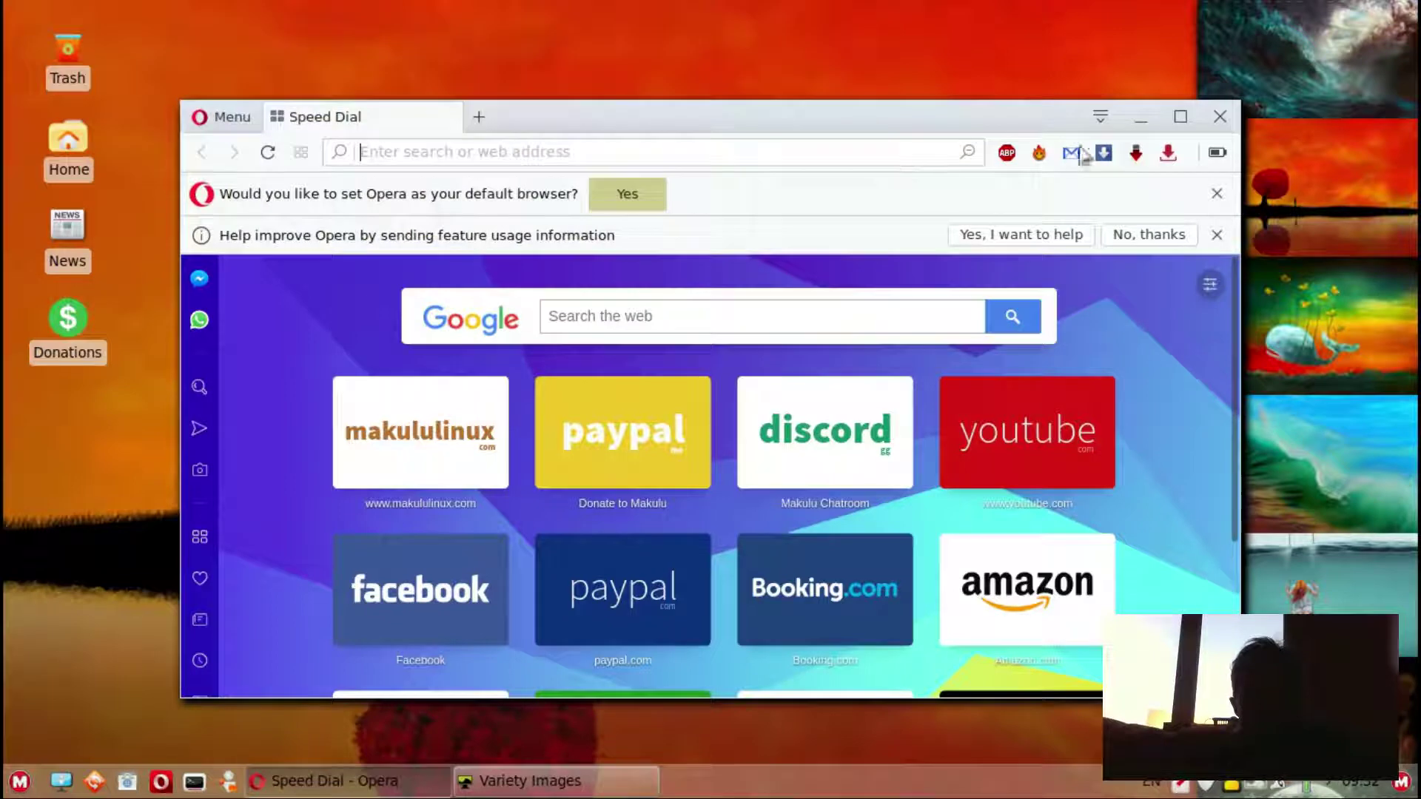
pyautogui.click(1220, 118)
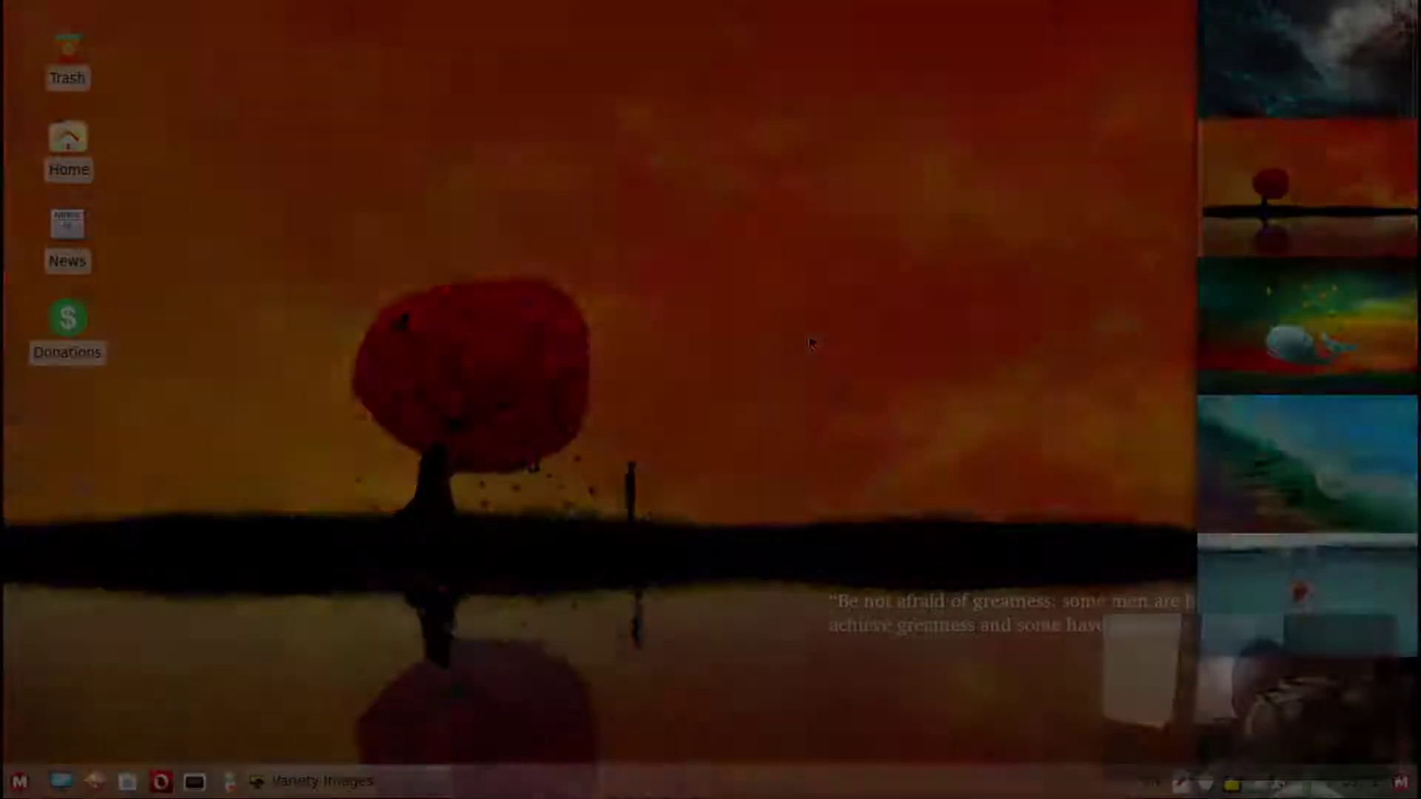